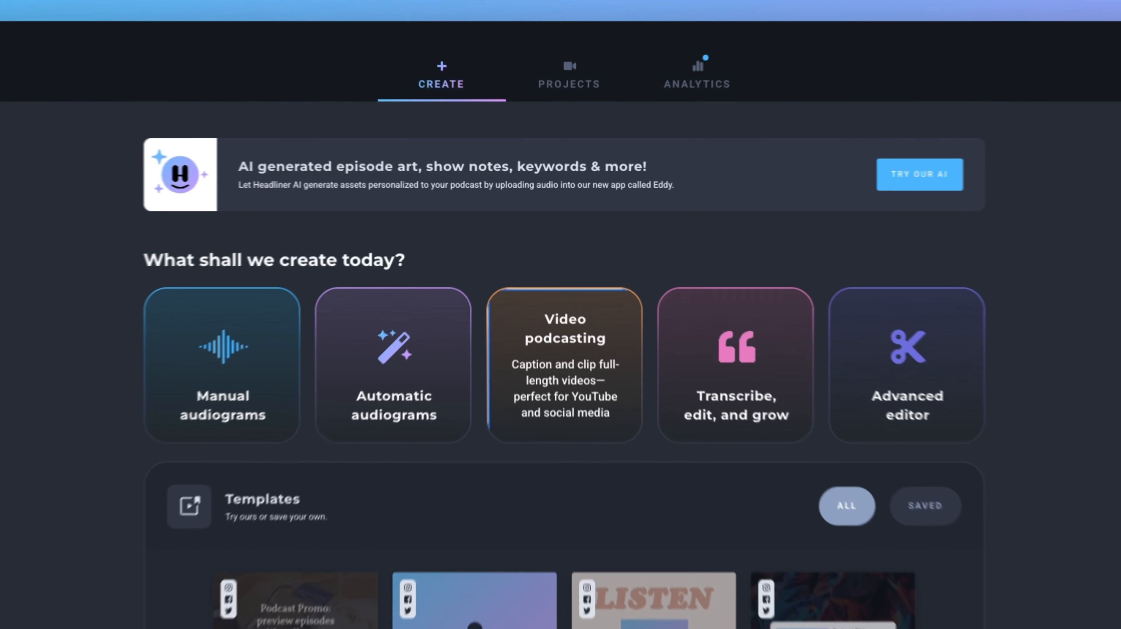
- Start a single captioned video podcast in portrait format, with English (United States) as the transcription language
left_click(573, 308)
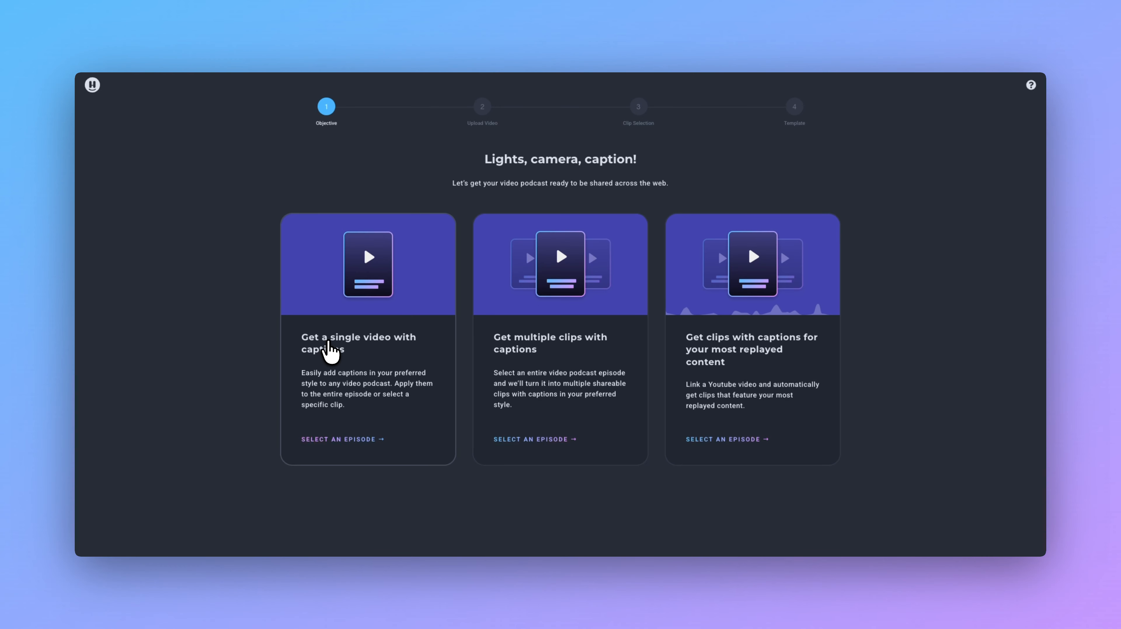
left_click(329, 350)
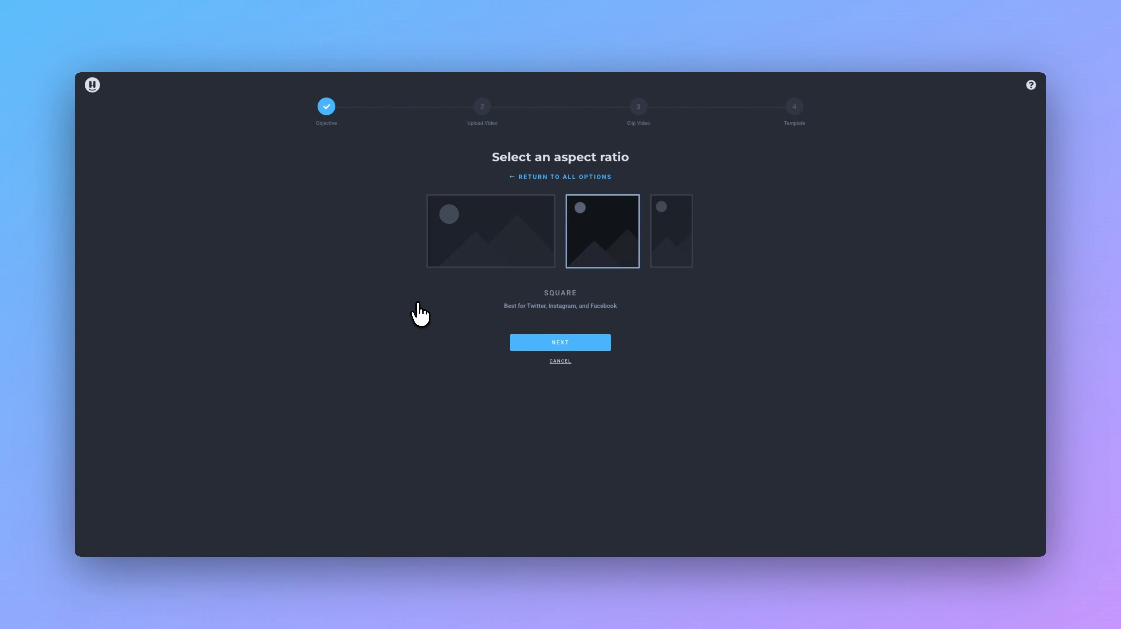
left_click(674, 231)
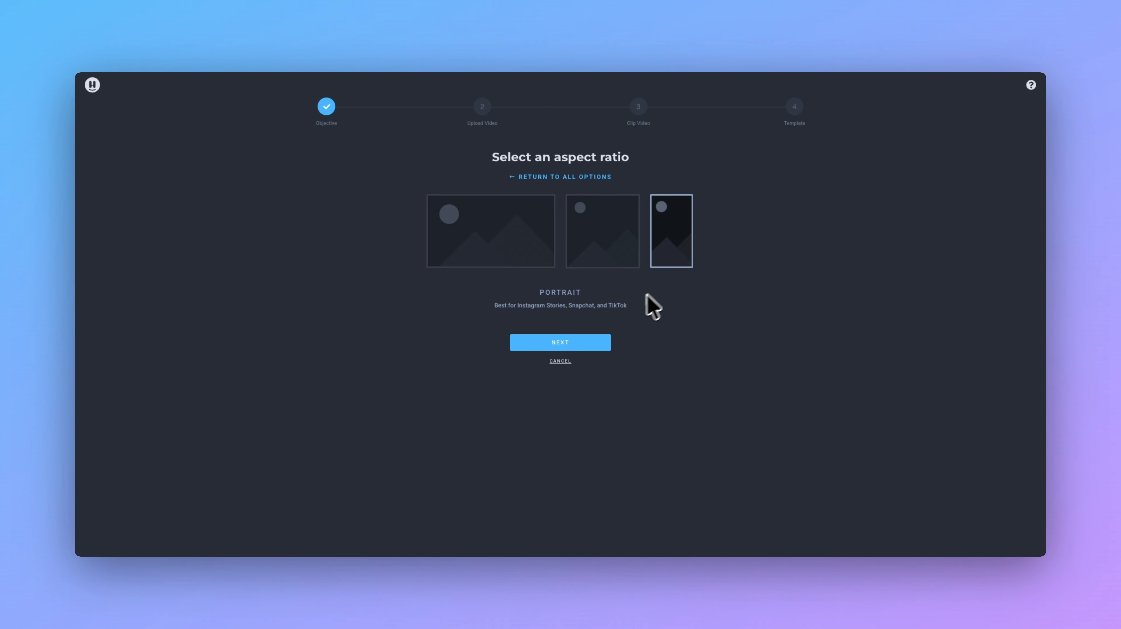
left_click(583, 342)
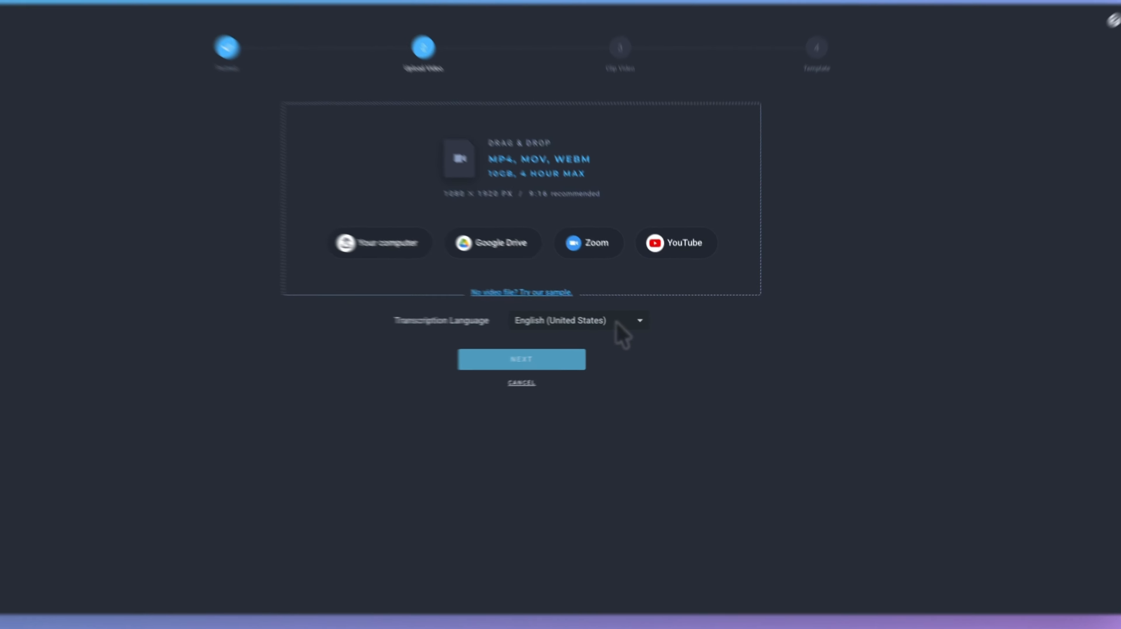
left_click(635, 324)
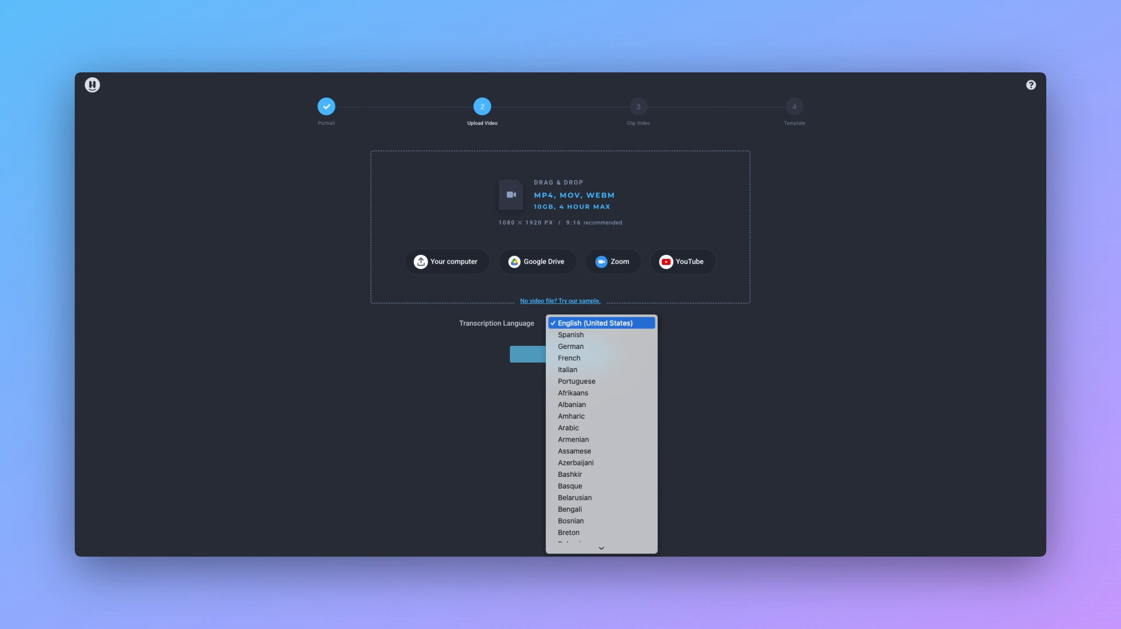
left_click(648, 327)
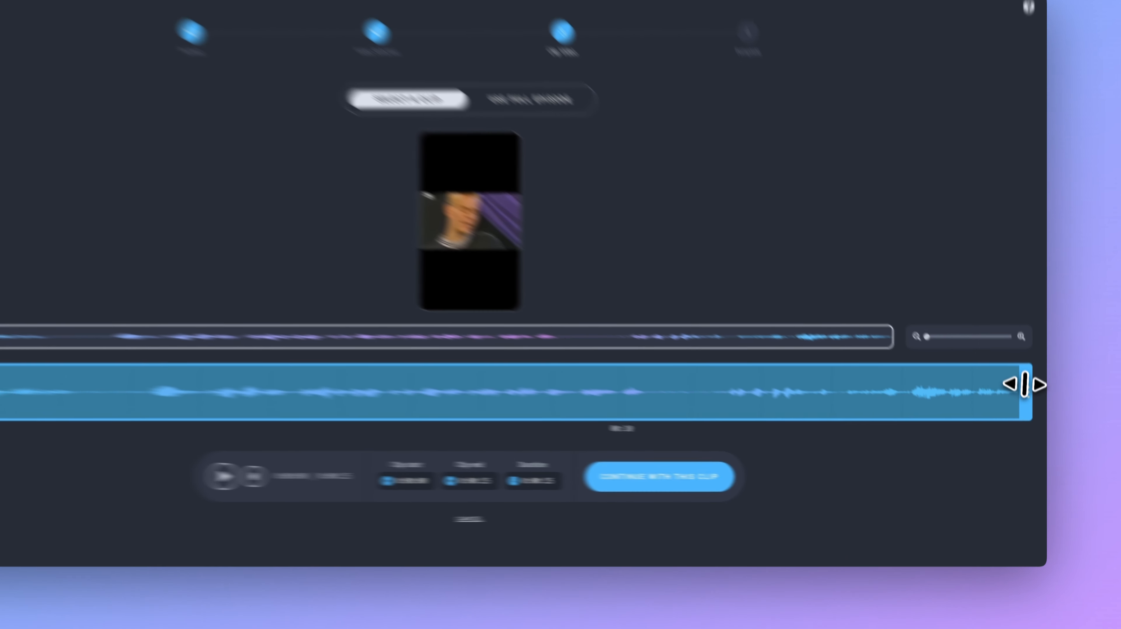
- Trim the clip to end at 0:00:10 and apply the Pink Pony 9:16 template to it
left_click_drag(1028, 410, 764, 409)
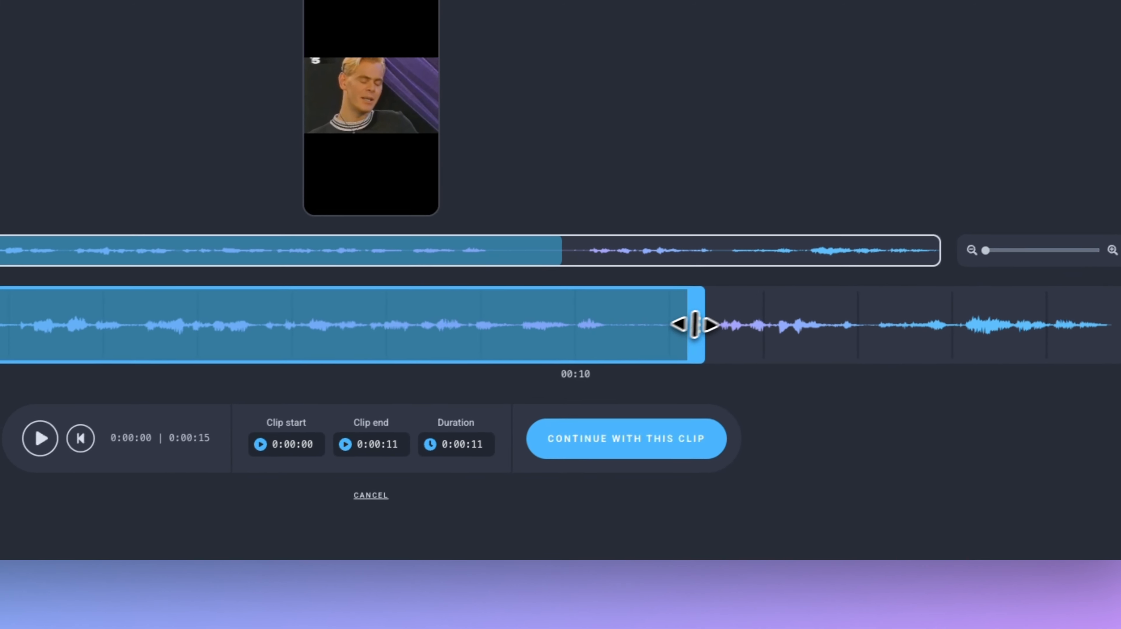
left_click_drag(694, 324, 663, 339)
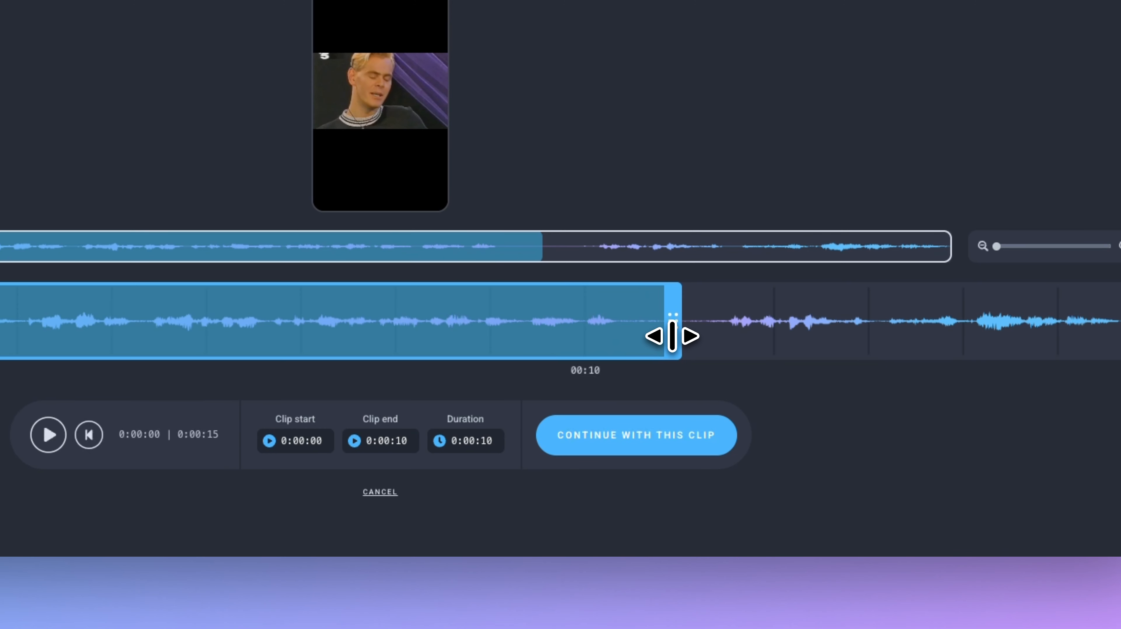
mouse_move(438, 440)
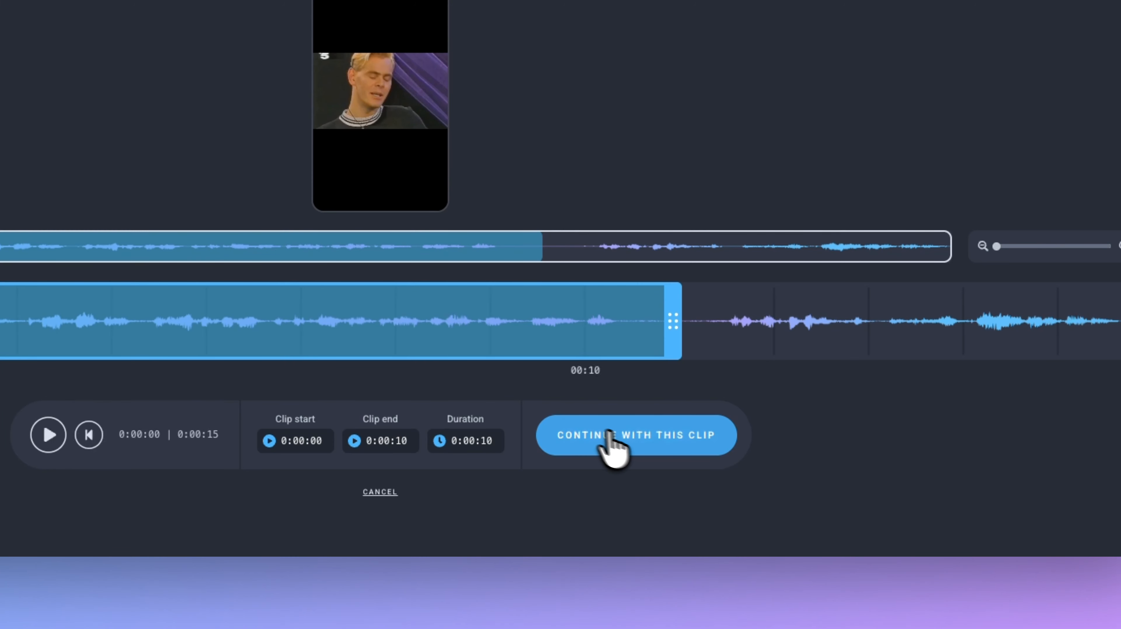
left_click(655, 440)
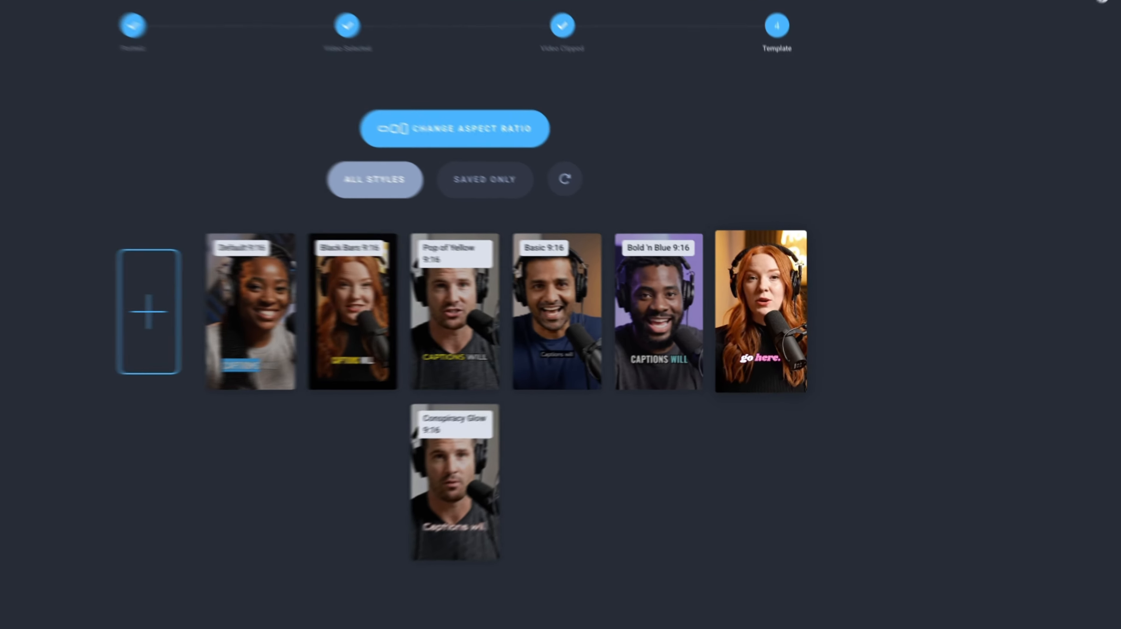
left_click(778, 333)
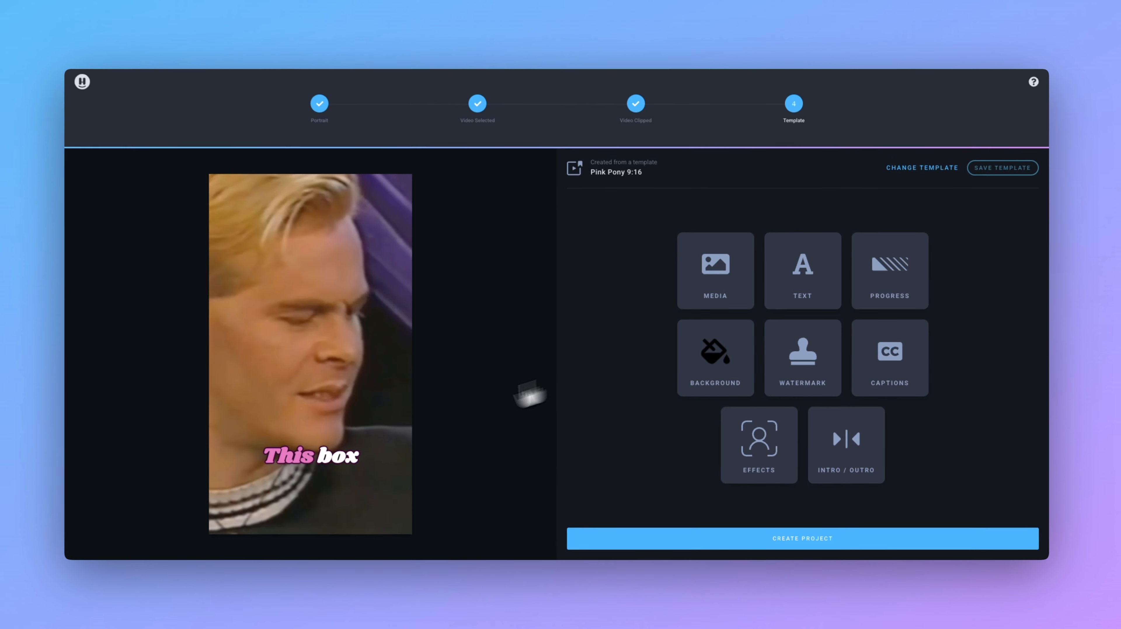
- Open the caption style for editing and reduce the caption font size to 16
left_click(343, 458)
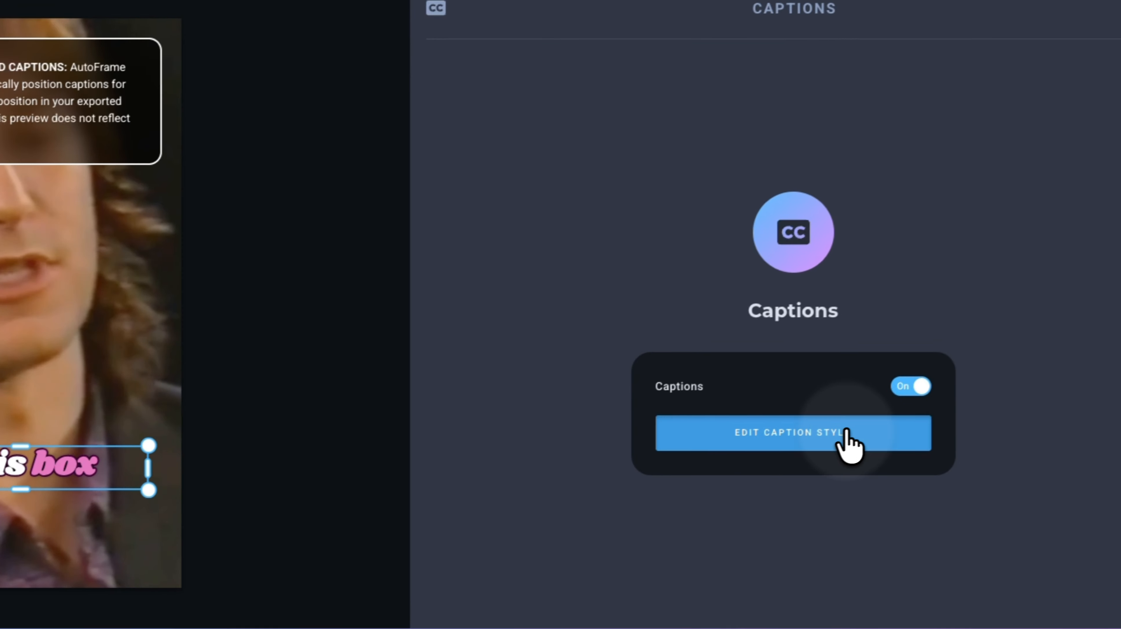
left_click(1088, 365)
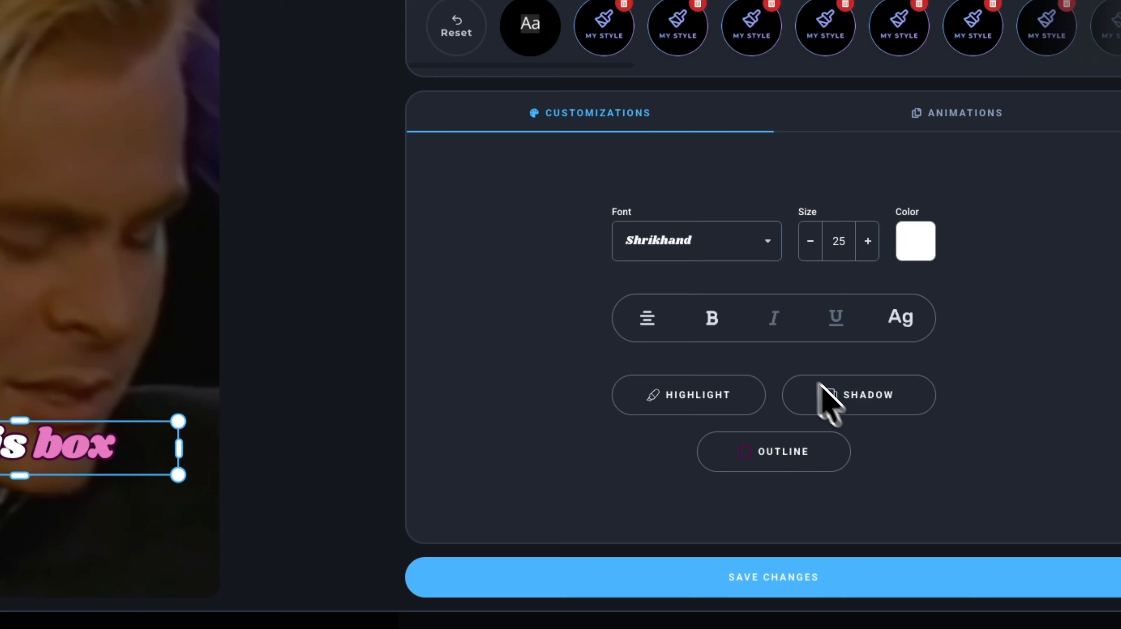
left_click(809, 242)
left_click(809, 242)
left_click(808, 242)
left_click(809, 242)
left_click(809, 242)
left_click(808, 242)
left_click(808, 242)
left_click(809, 242)
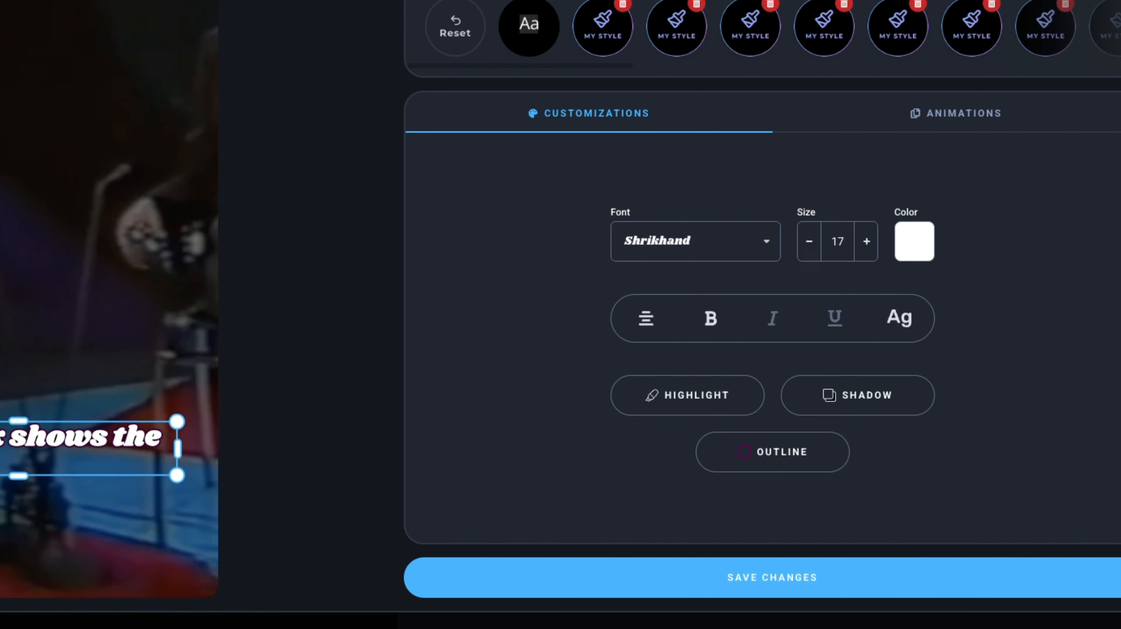
left_click(808, 242)
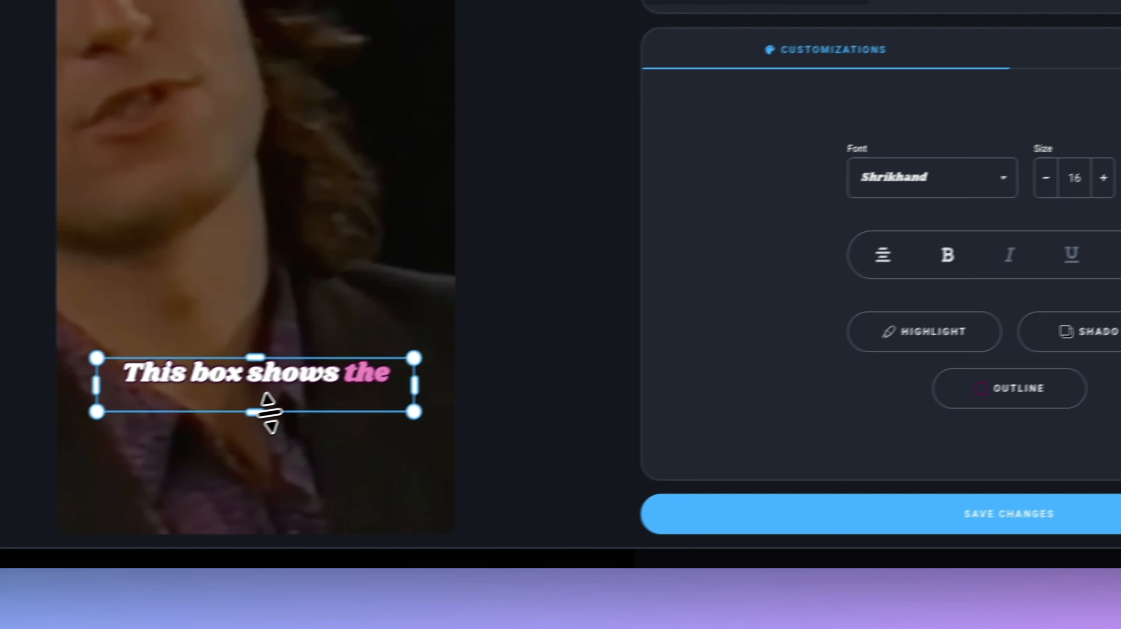
- Extend the caption box downward to fit two lines of text, save the style and create the project
left_click_drag(270, 413, 264, 429)
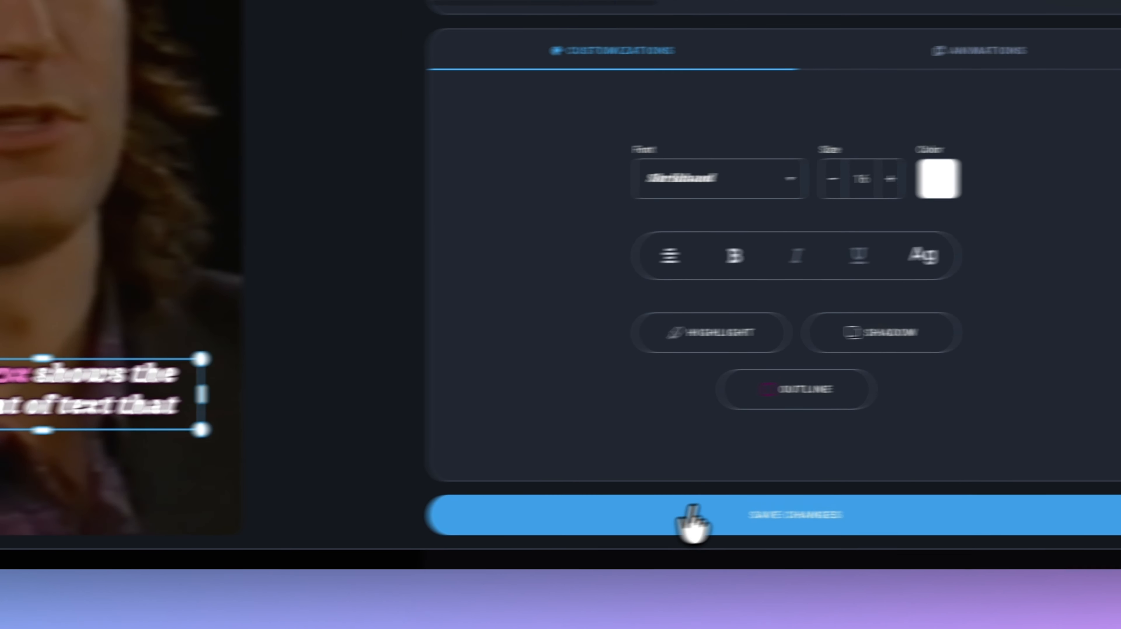
left_click(910, 511)
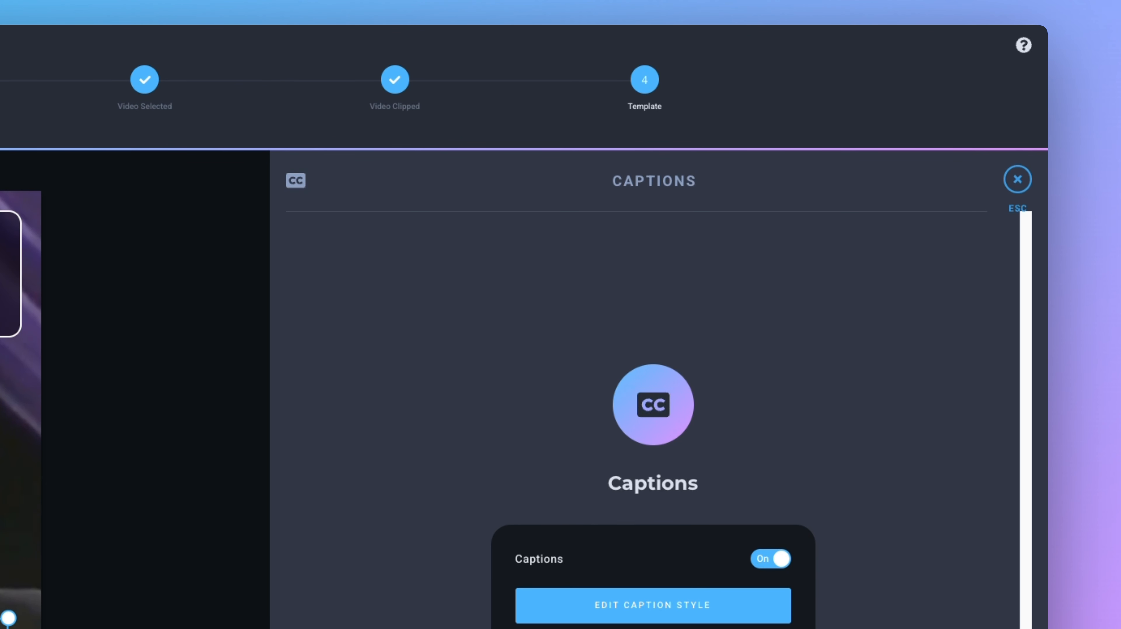
left_click(1017, 179)
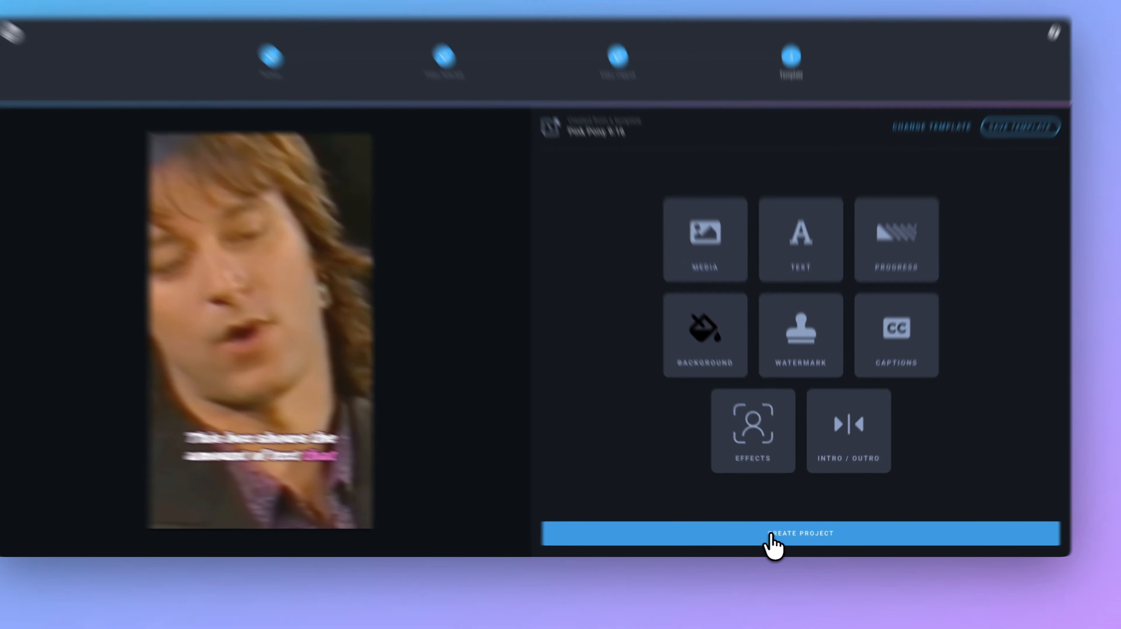
left_click(774, 535)
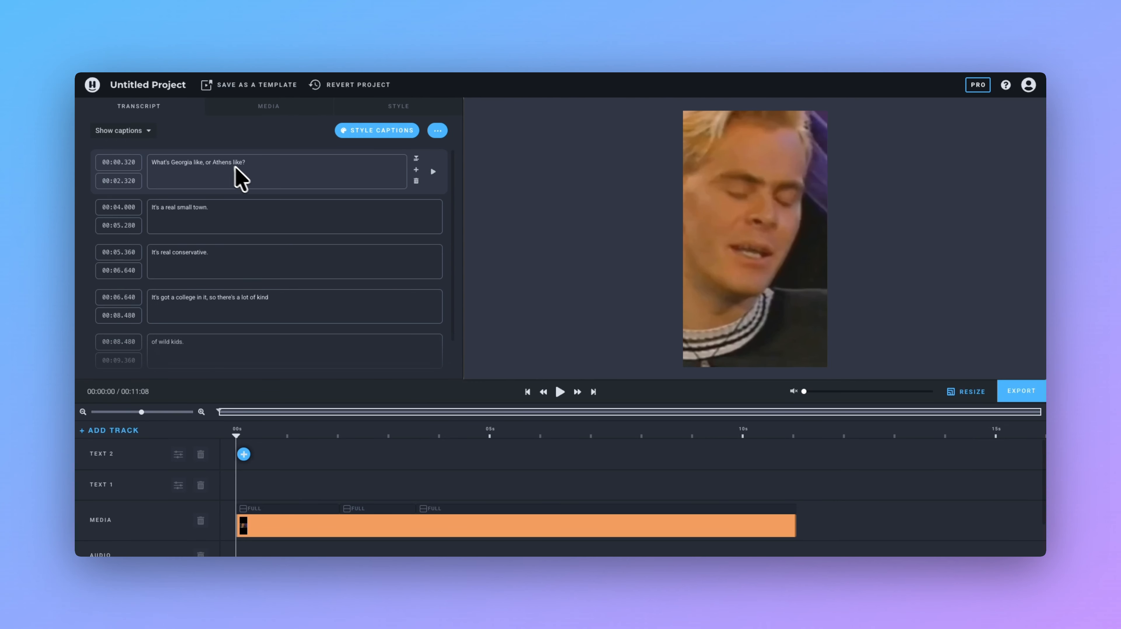
- Examine the transcript's caption texts and their start and end times
scroll(272, 180, "down", 1)
scroll(272, 181, "up", 1)
left_click(256, 175)
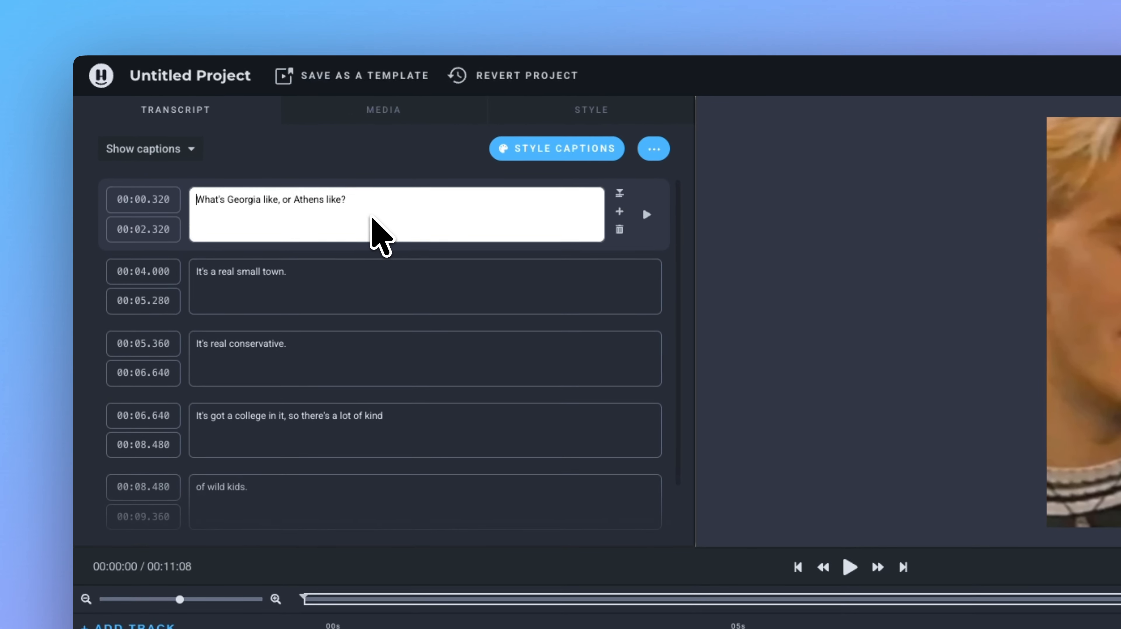
scroll(262, 188, "down", 1)
scroll(358, 330, "down", 1)
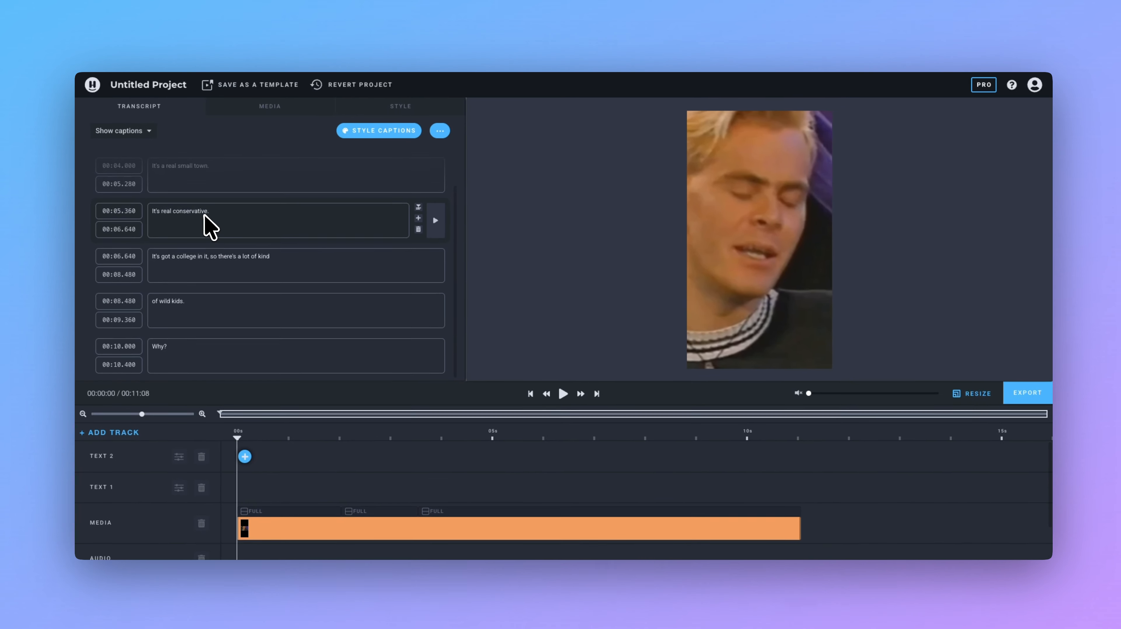
left_click(132, 212)
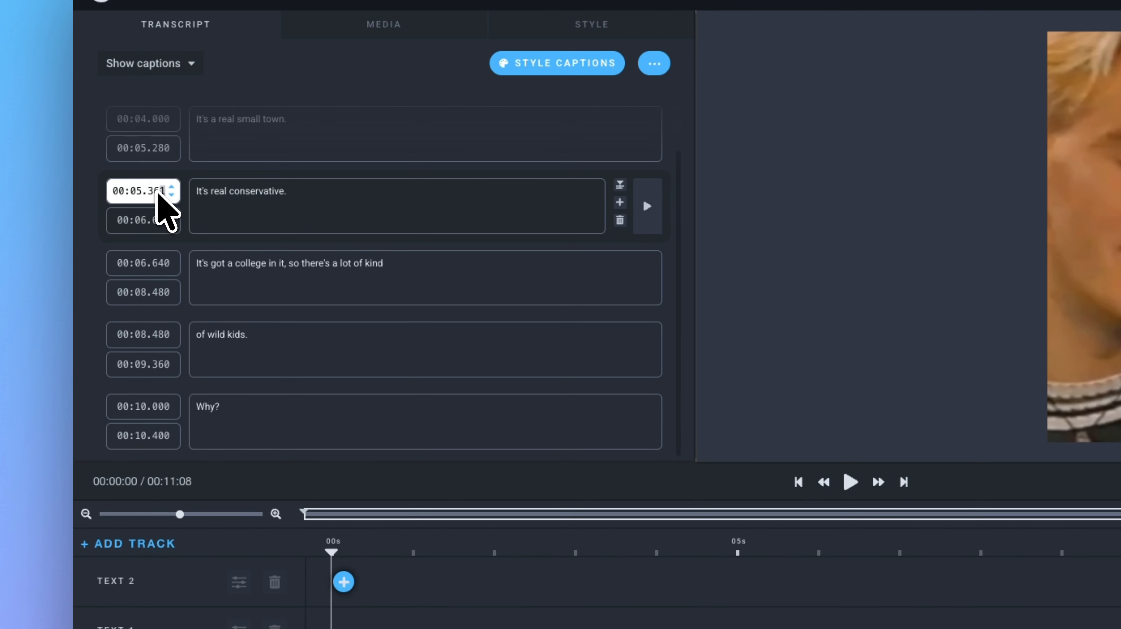
left_click(171, 189)
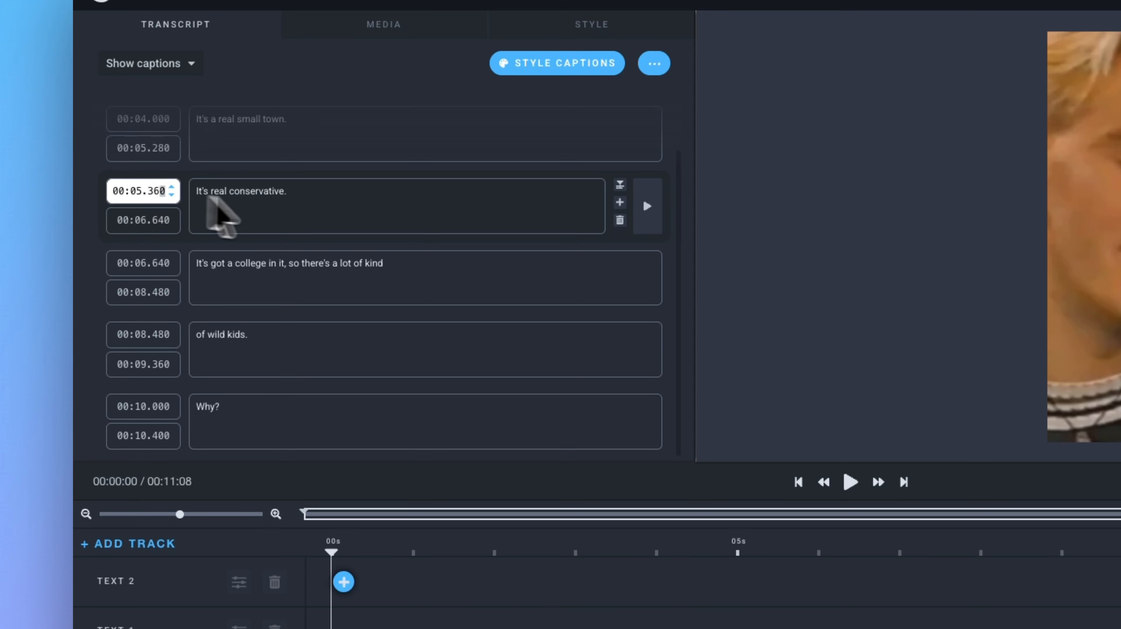
left_click(299, 218)
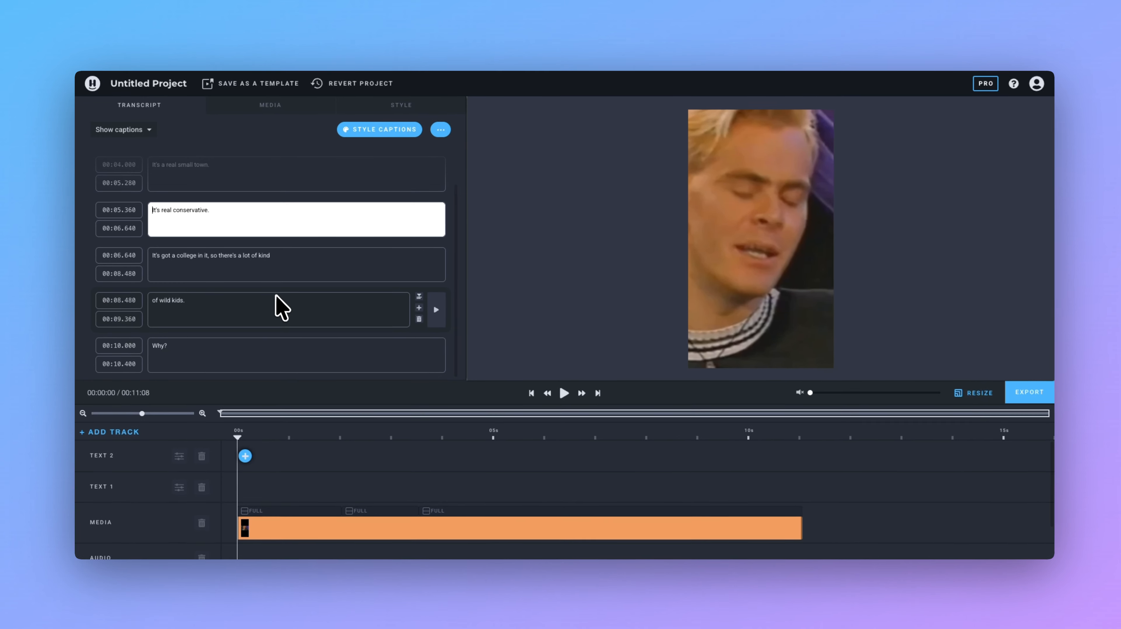
- Change the third caption's text to "It's real Conservative!"
scroll(281, 304, "up", 2)
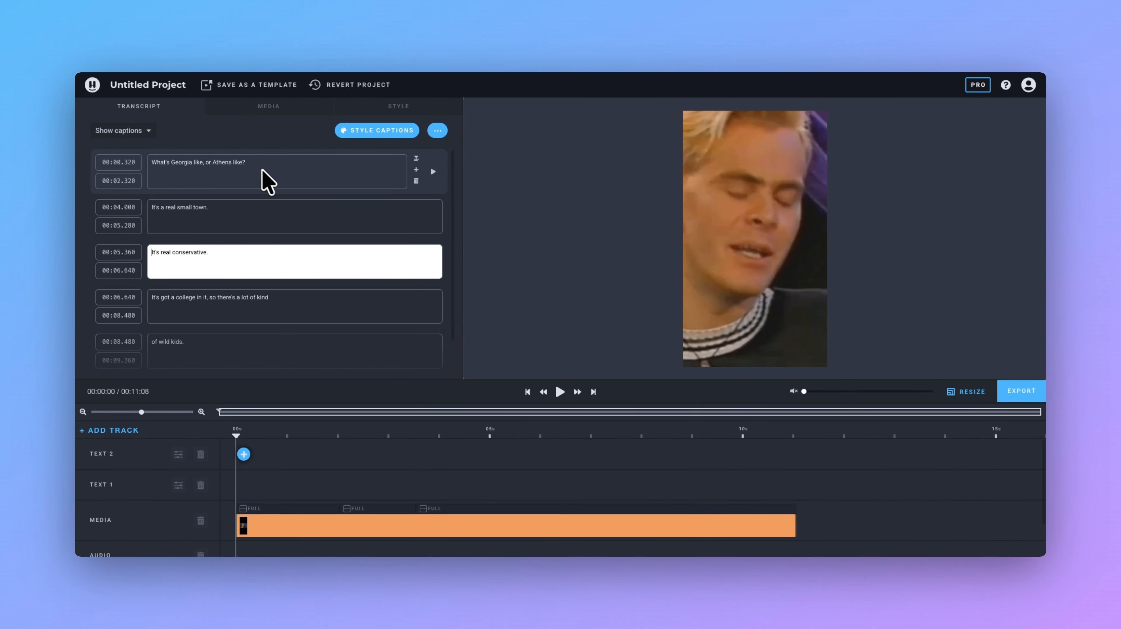
left_click(176, 256)
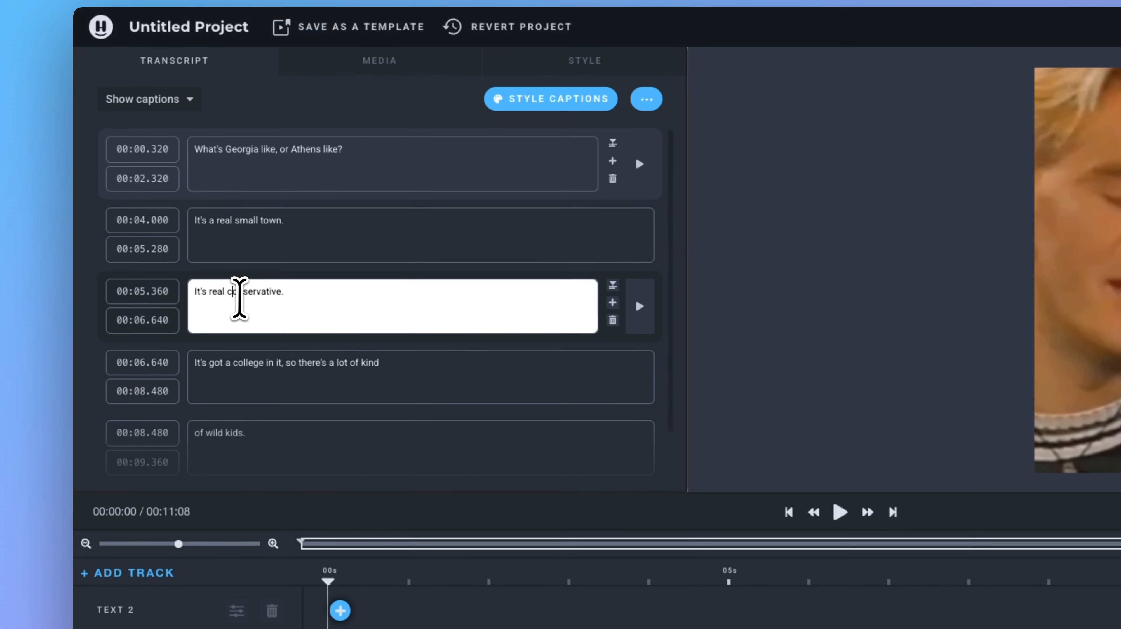
key("BackSpace")
type("C")
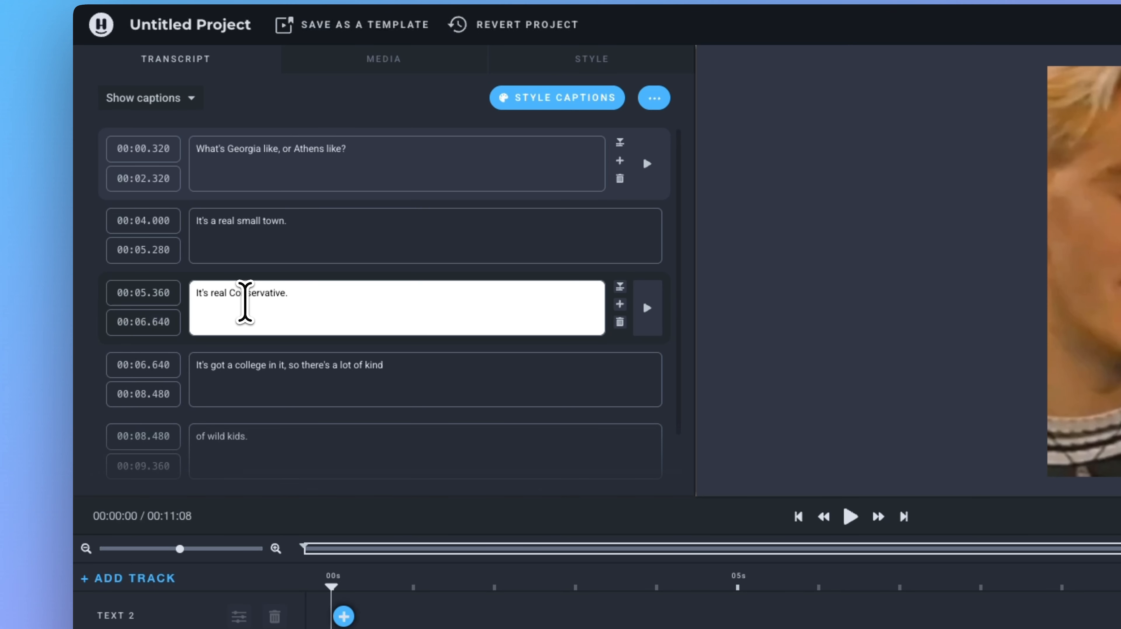
left_click(323, 298)
left_click(367, 221)
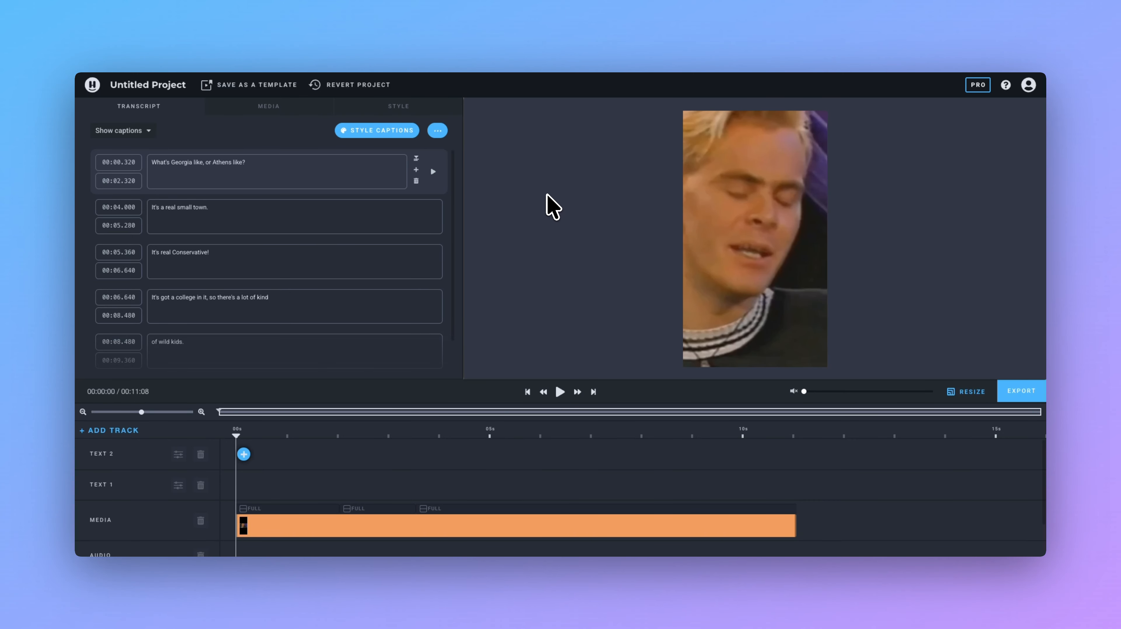
- Download the project's captions as a VTT file
left_click(437, 132)
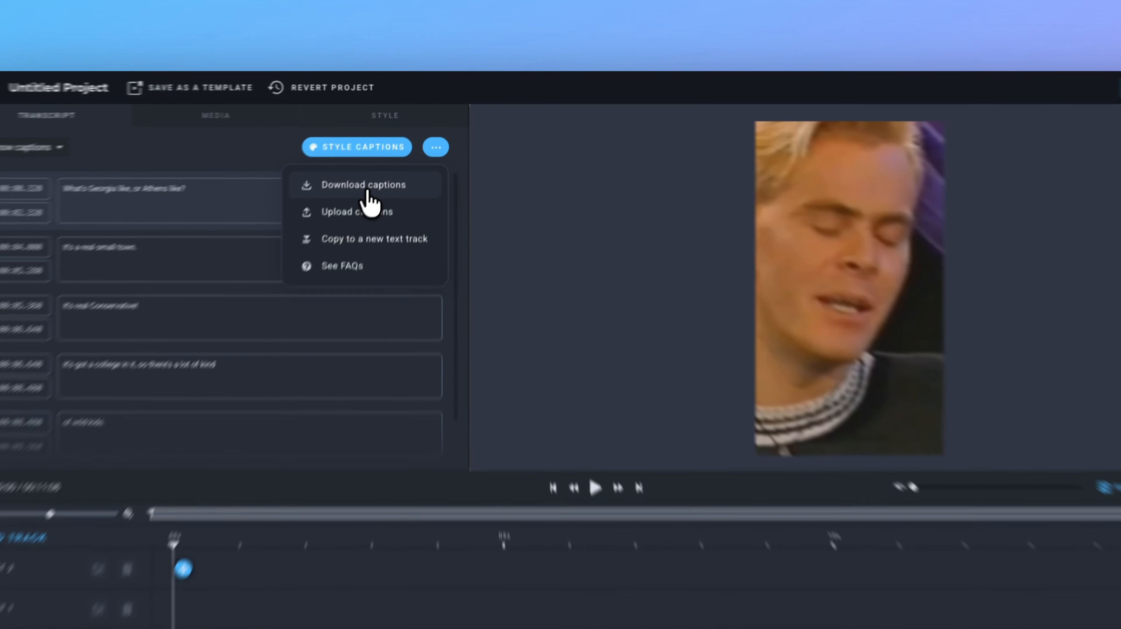
left_click(379, 160)
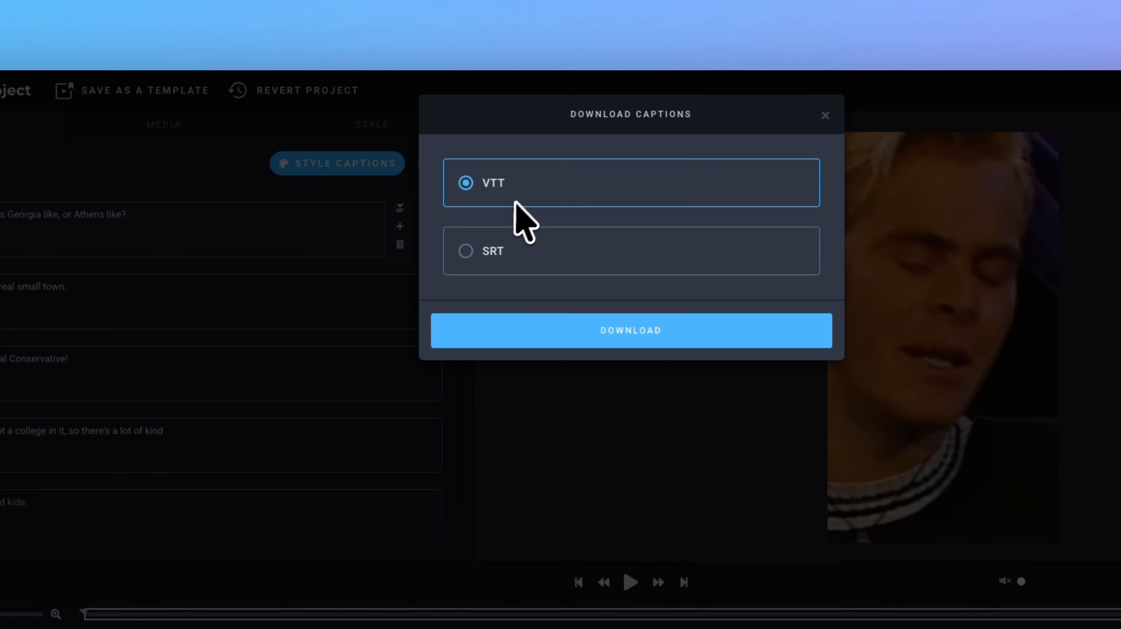
left_click(594, 342)
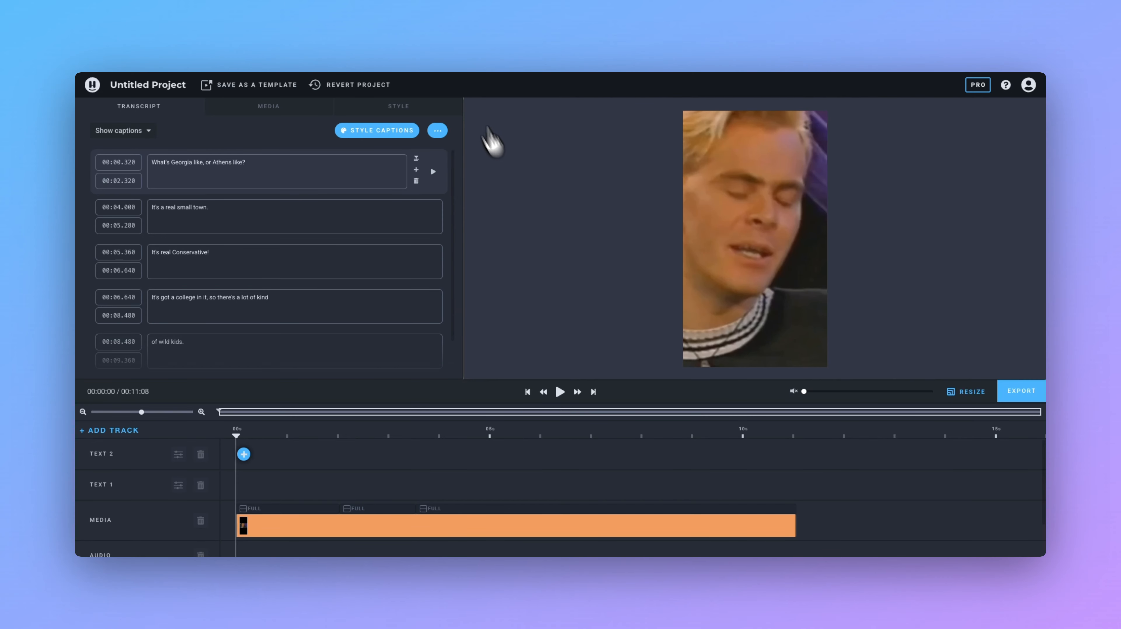
- Return to the home page and start another single captioned video podcast with the landscape aspect ratio
left_click(92, 85)
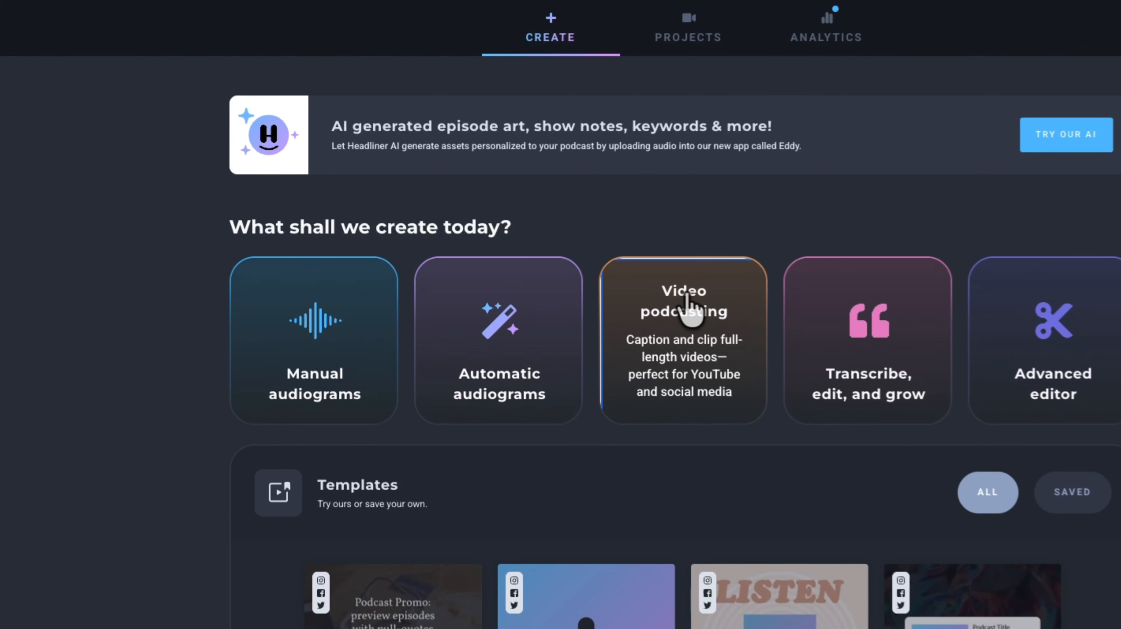
left_click(559, 284)
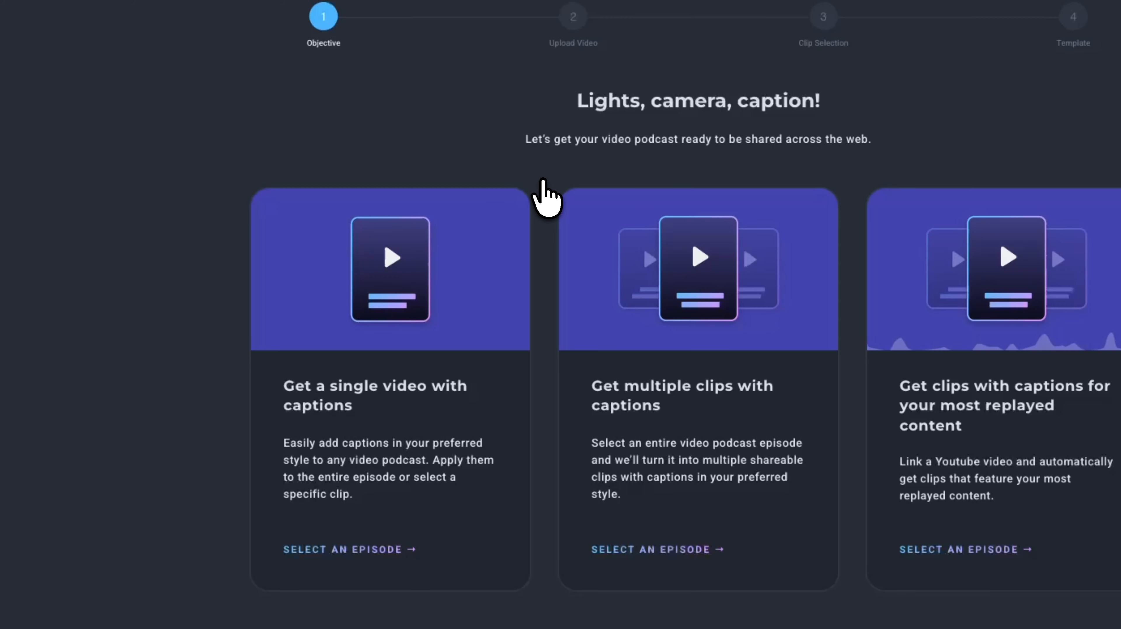
left_click(335, 436)
left_click(616, 246)
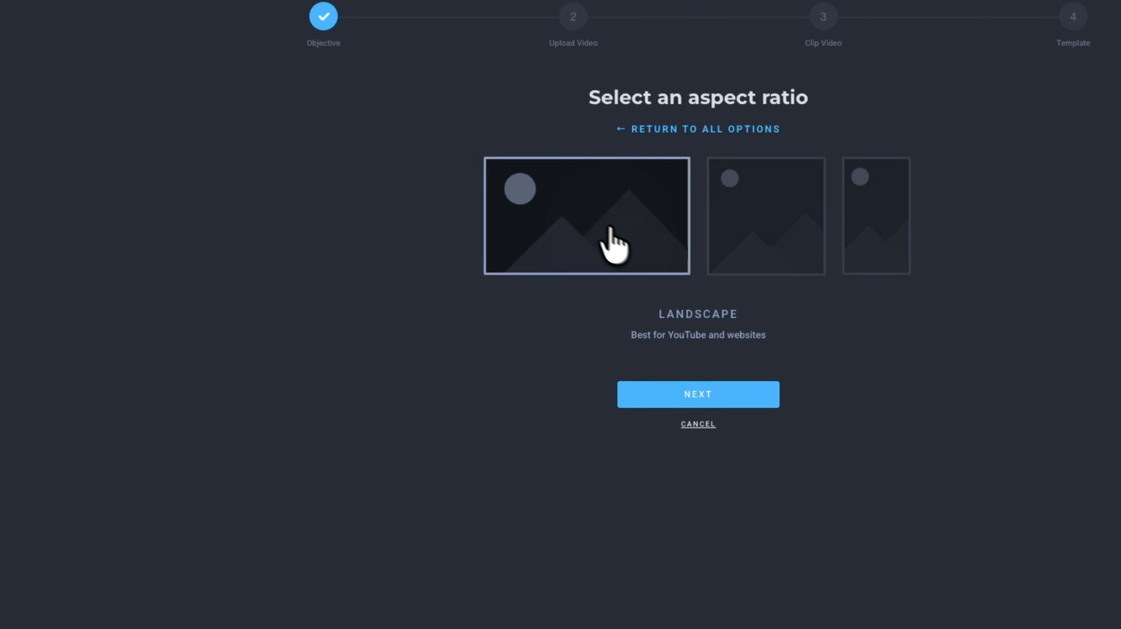
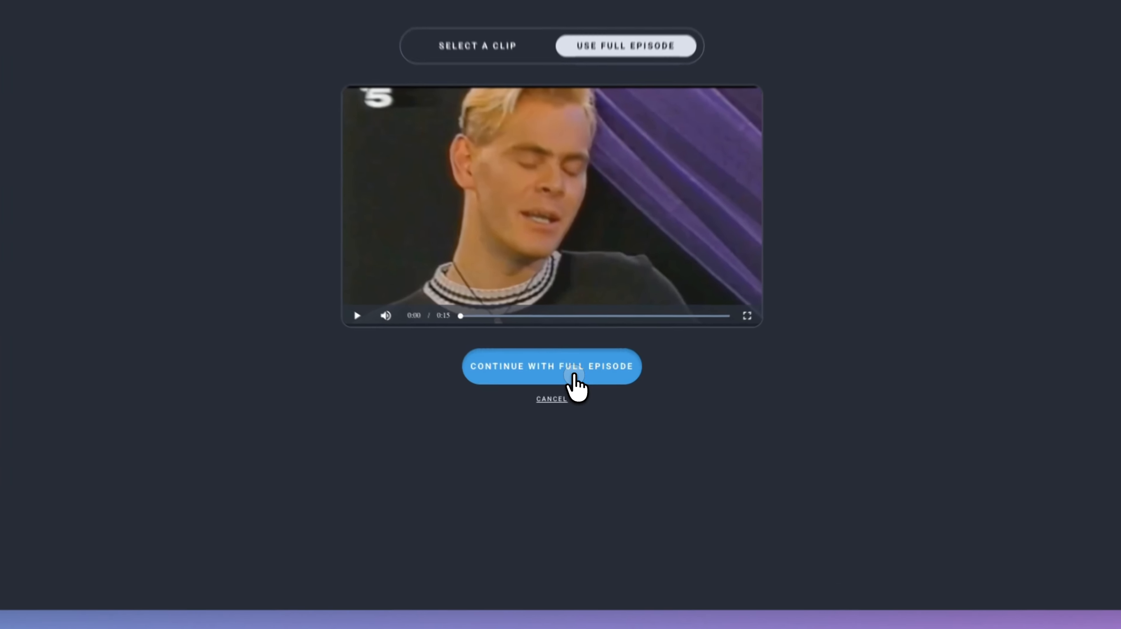
- Continue with the full episode and apply the Pop of Yellow 16:9 template
left_click(575, 393)
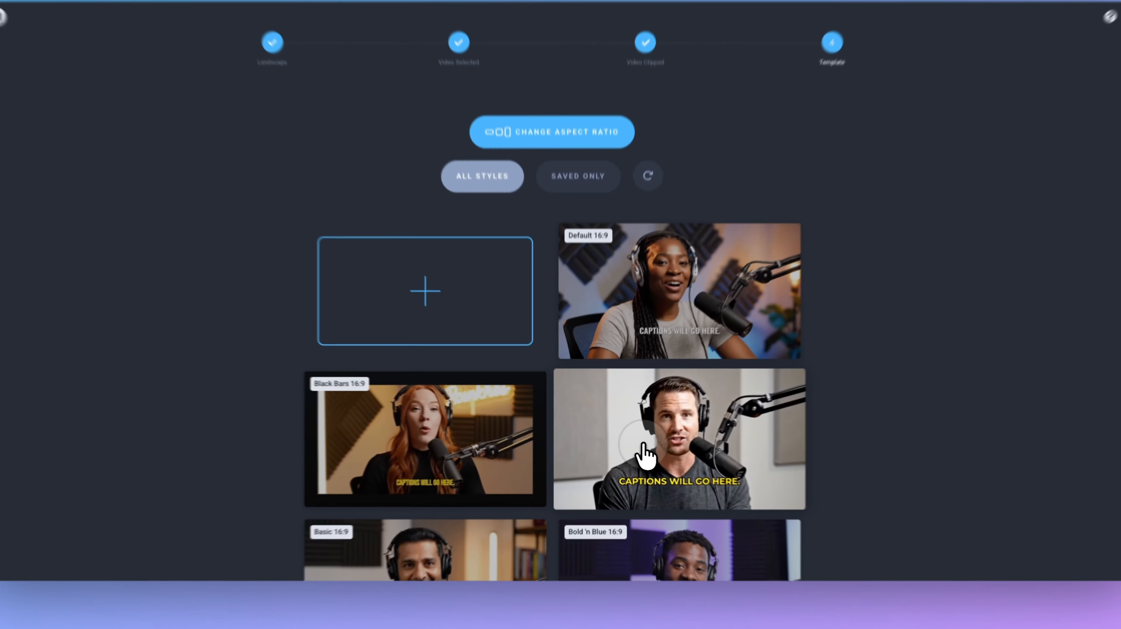
left_click(616, 459)
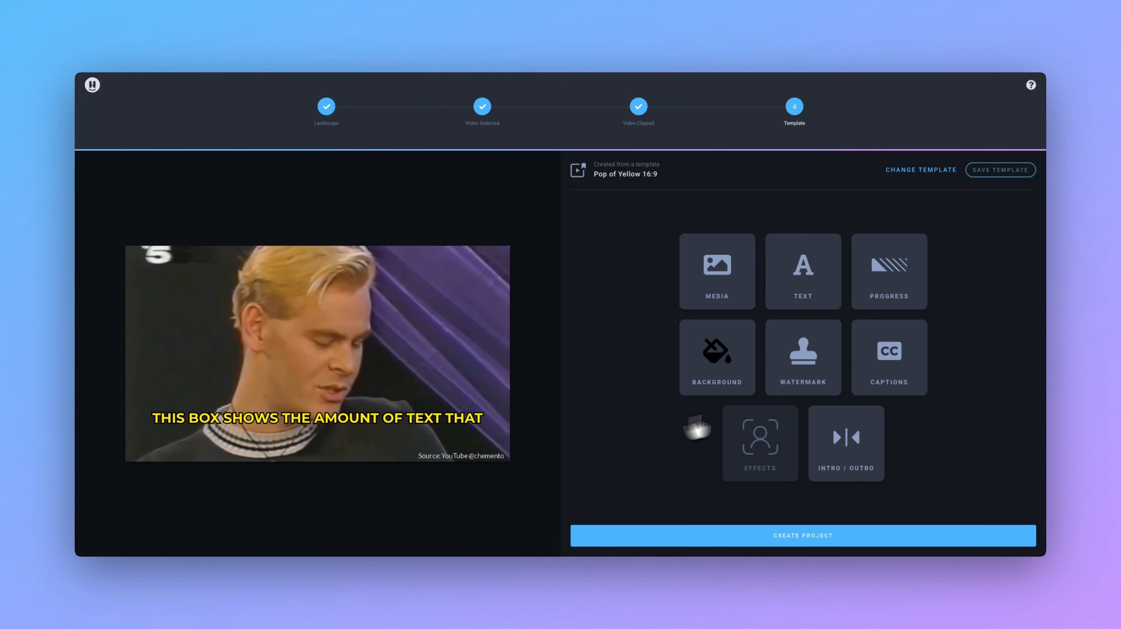
- Change the caption text colour to pale yellow FEF697 at 100 opacity and save the caption style
left_click(864, 375)
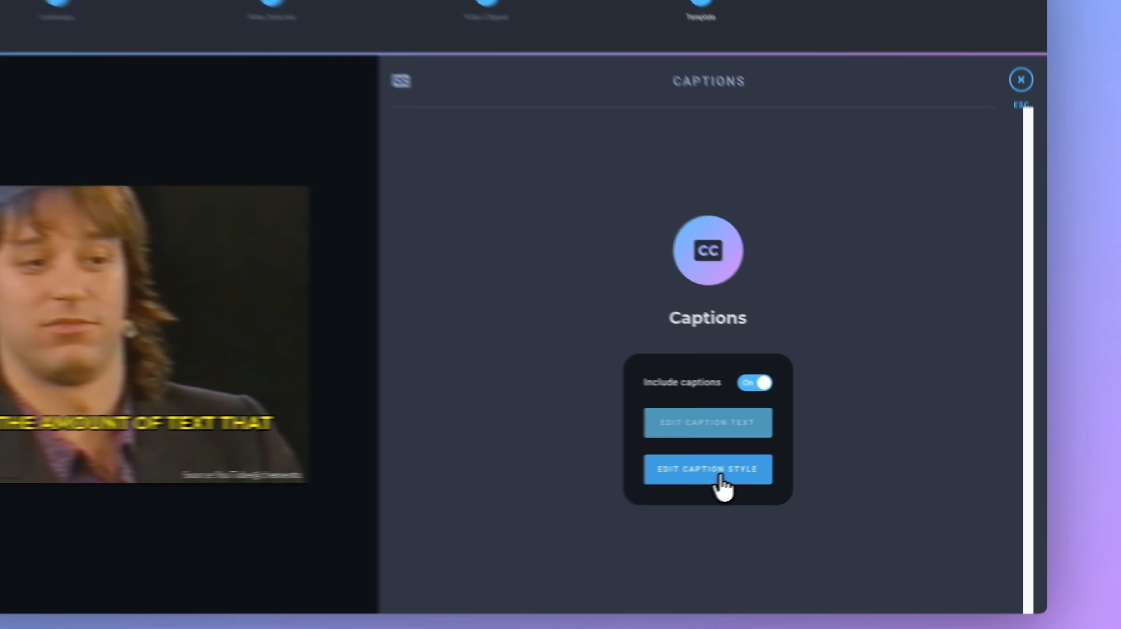
left_click(808, 456)
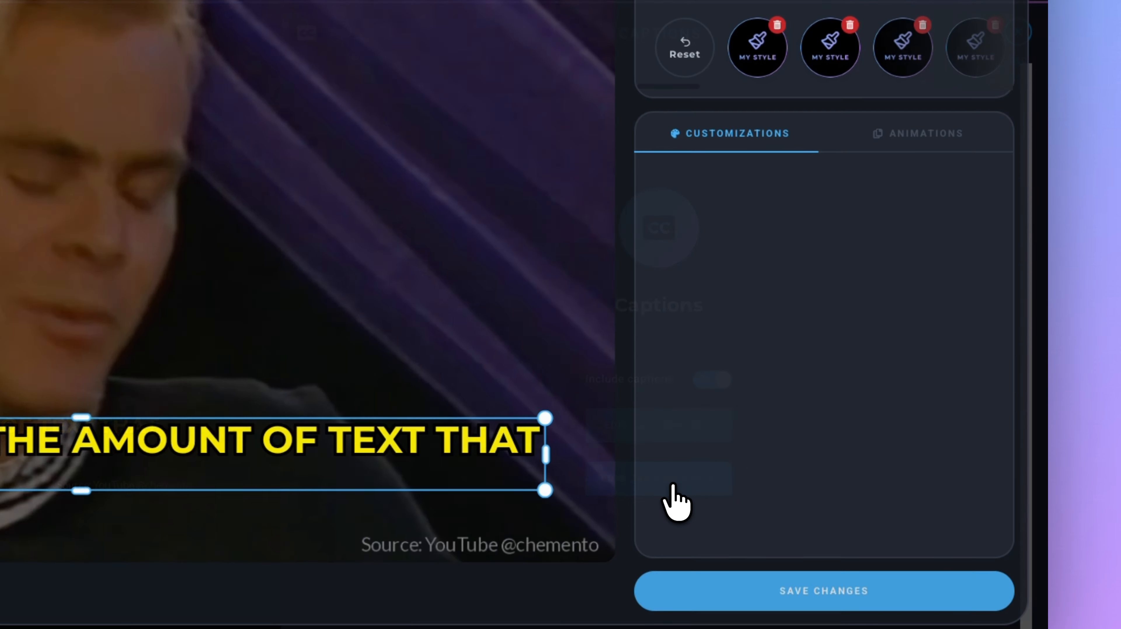
mouse_move(898, 410)
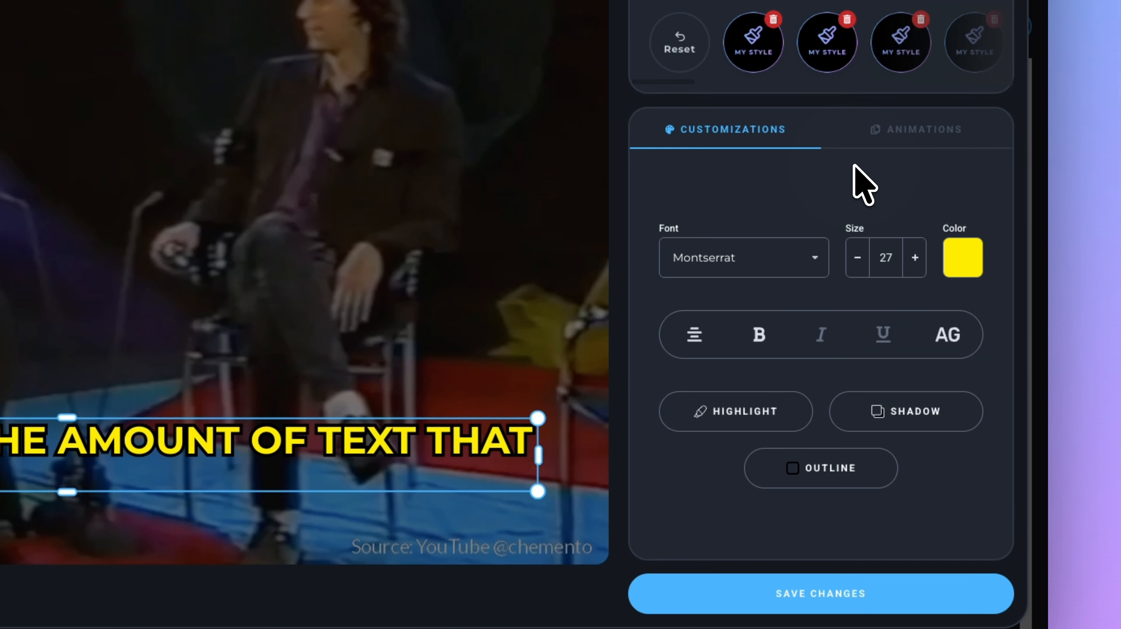
left_click(965, 261)
left_click_drag(917, 429, 897, 429)
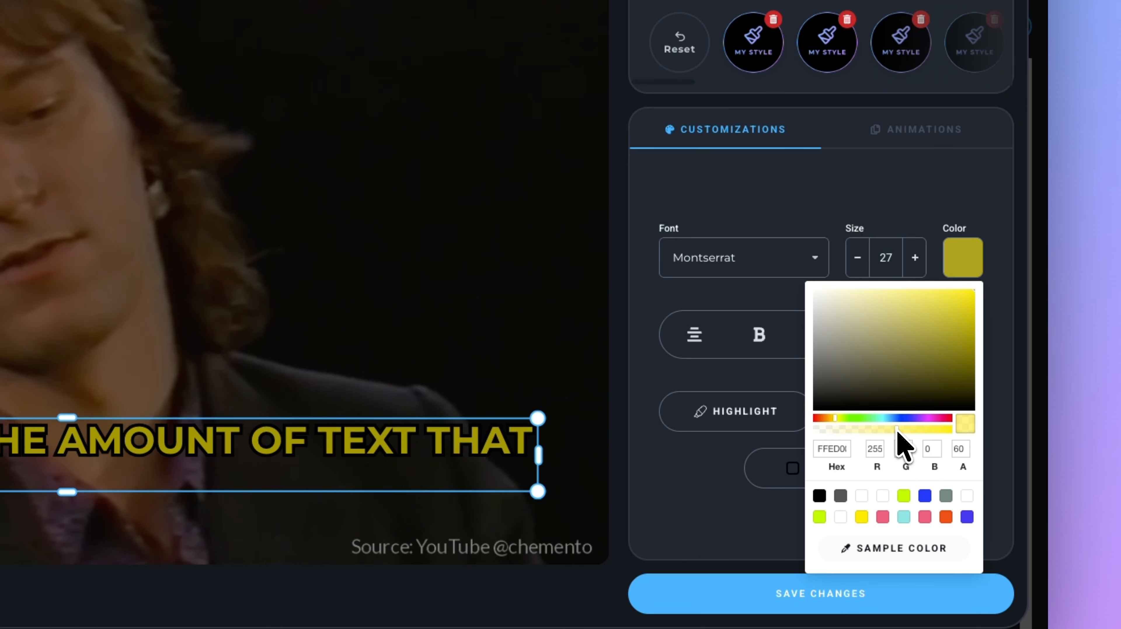
left_click(895, 294)
left_click(853, 290)
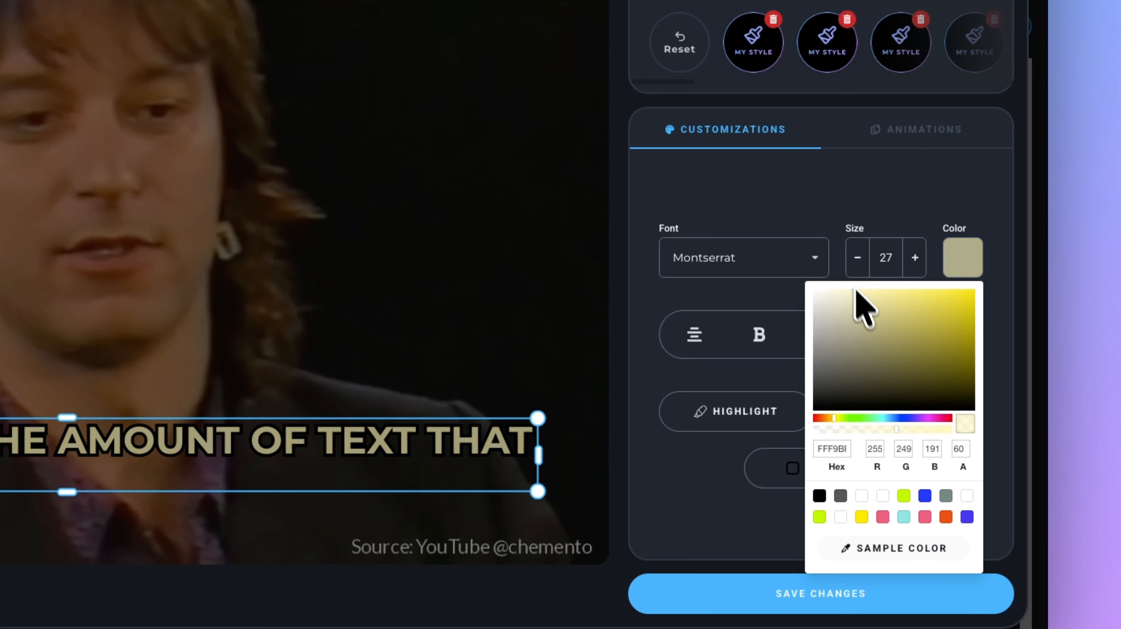
left_click_drag(897, 430, 954, 430)
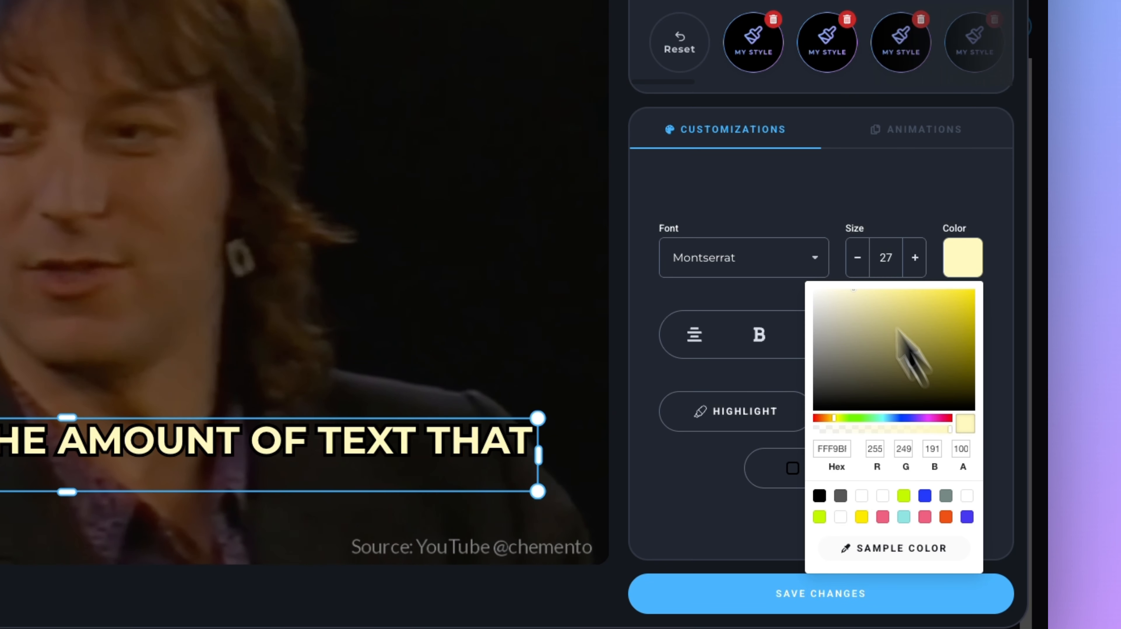
left_click(878, 293)
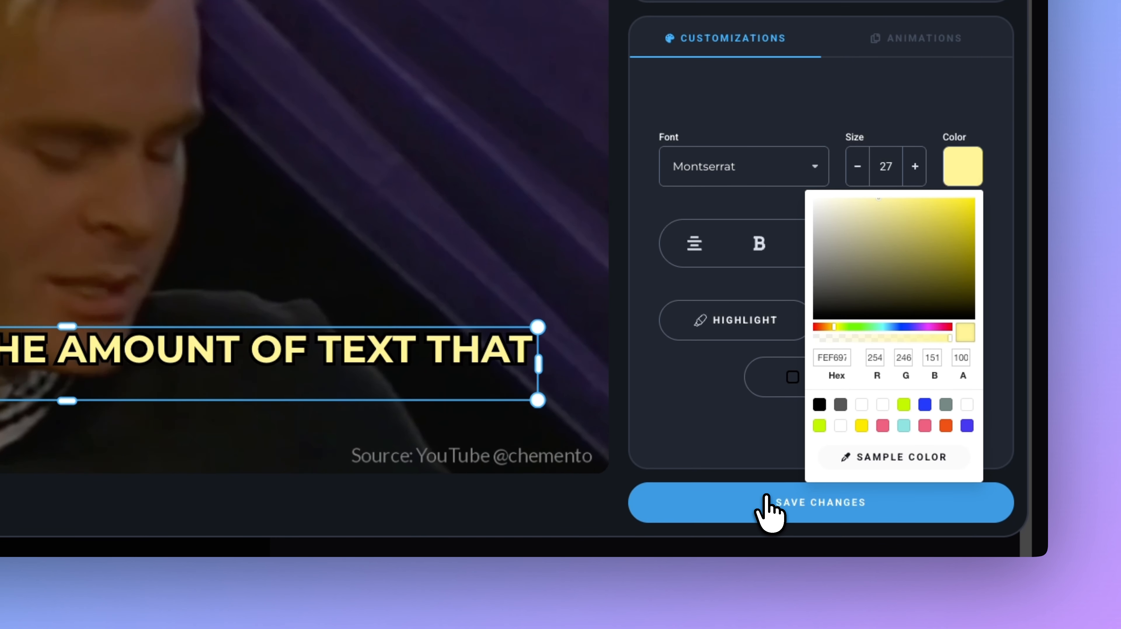
left_click(698, 410)
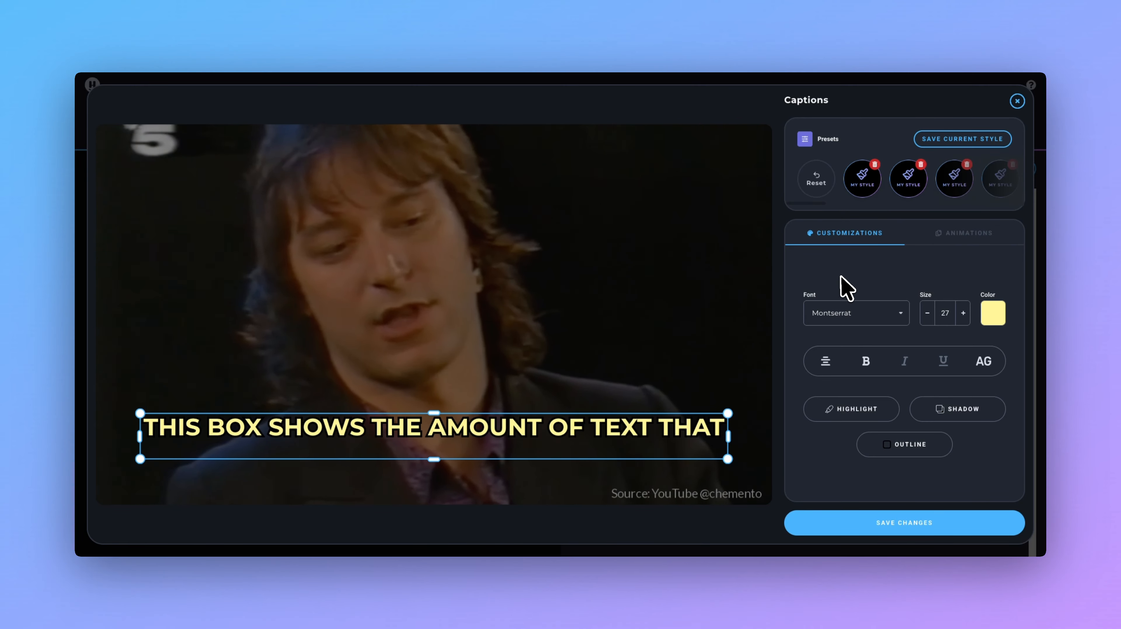
left_click(890, 522)
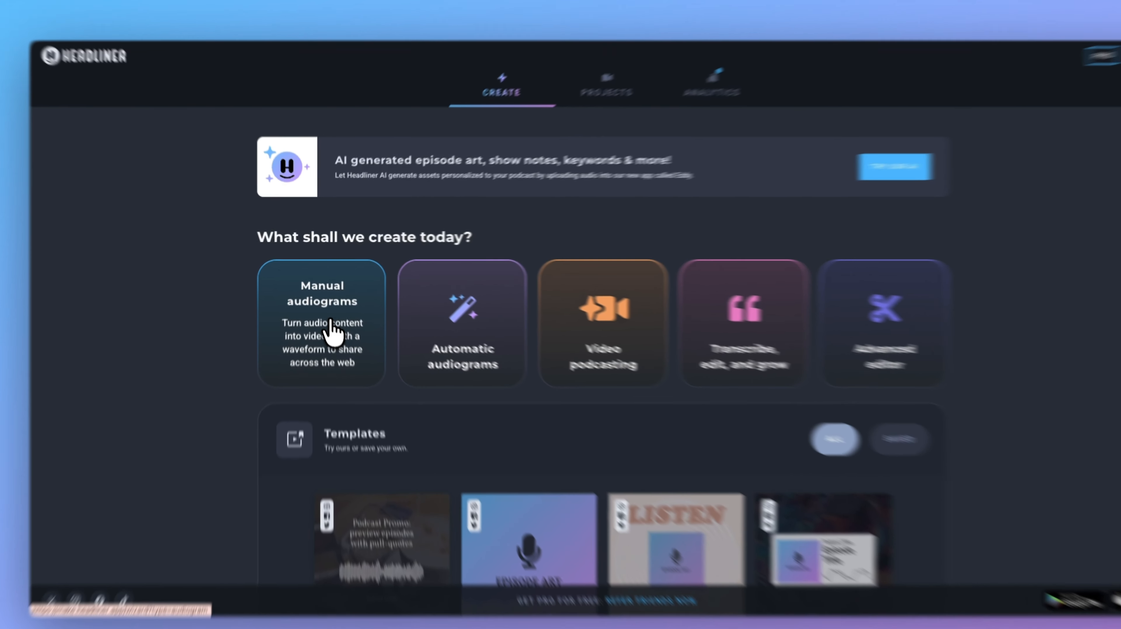
- Start a manual audiogram from the home page as an Episode Clip for YouTube
left_click(331, 308)
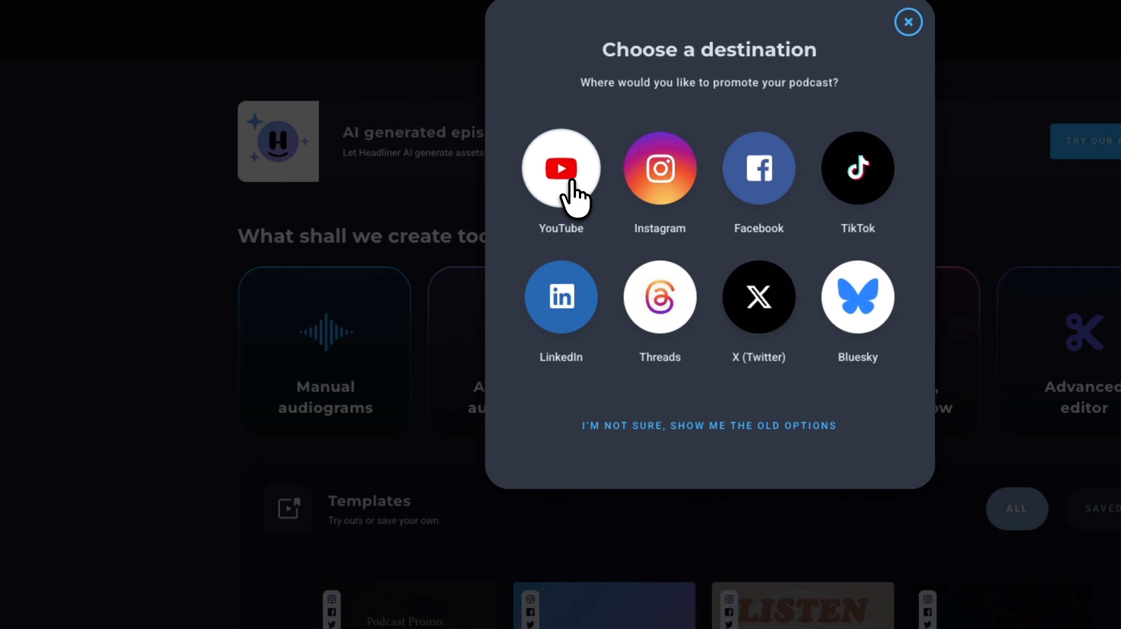
left_click(571, 182)
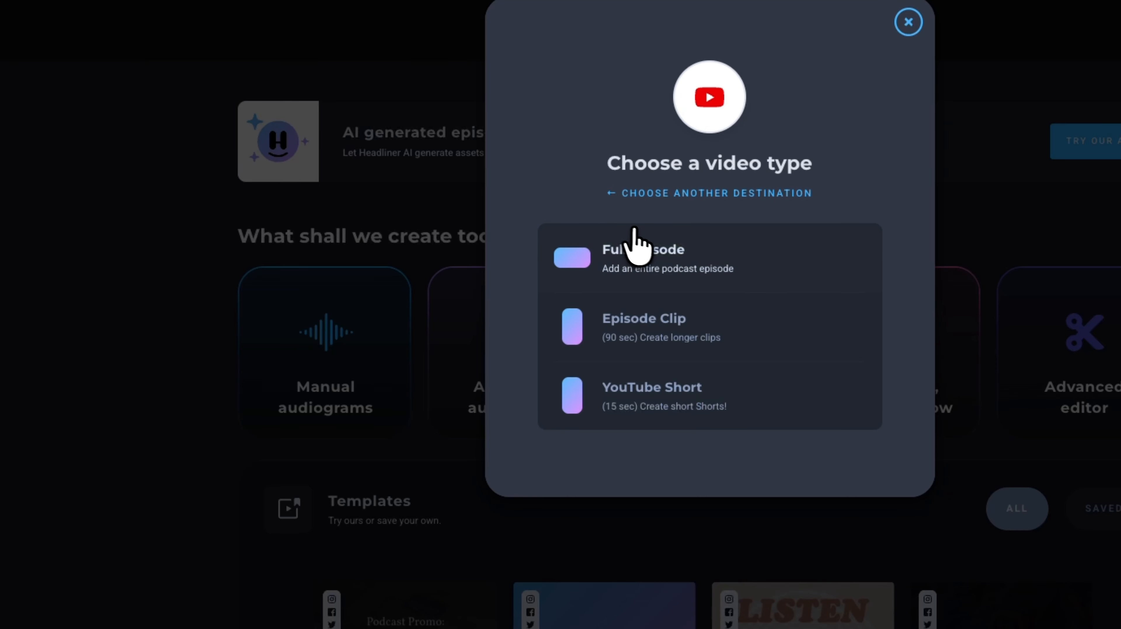
left_click(676, 338)
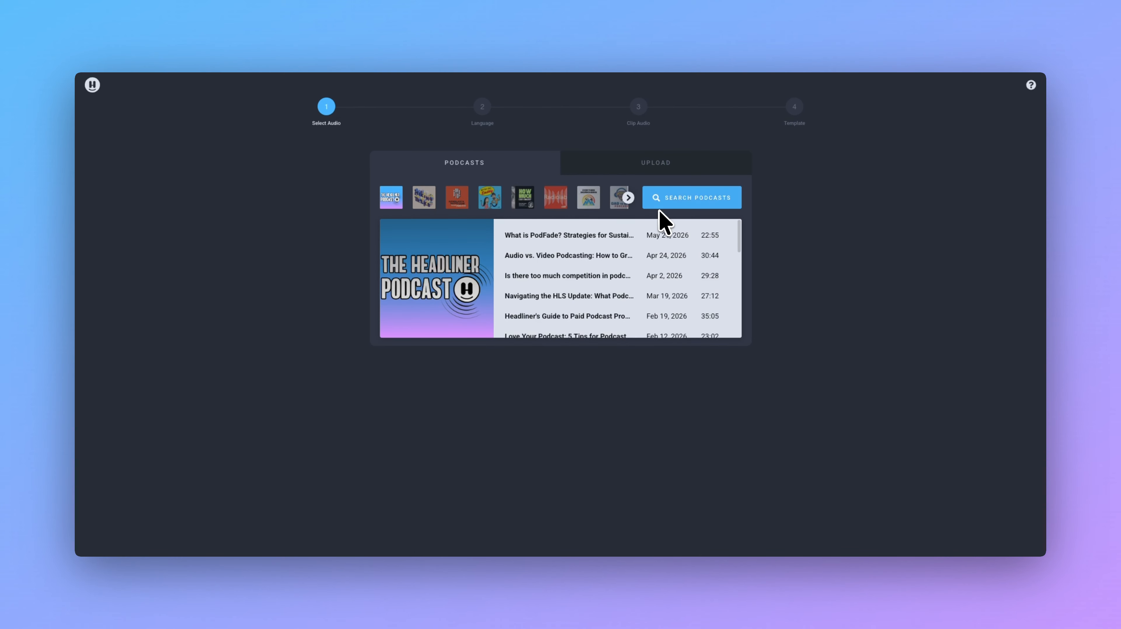
- Search for "headliner podcast" and select the episode "What is PodFade?" from The Headliner Podcast: Discovery and Marketing
left_click(643, 236)
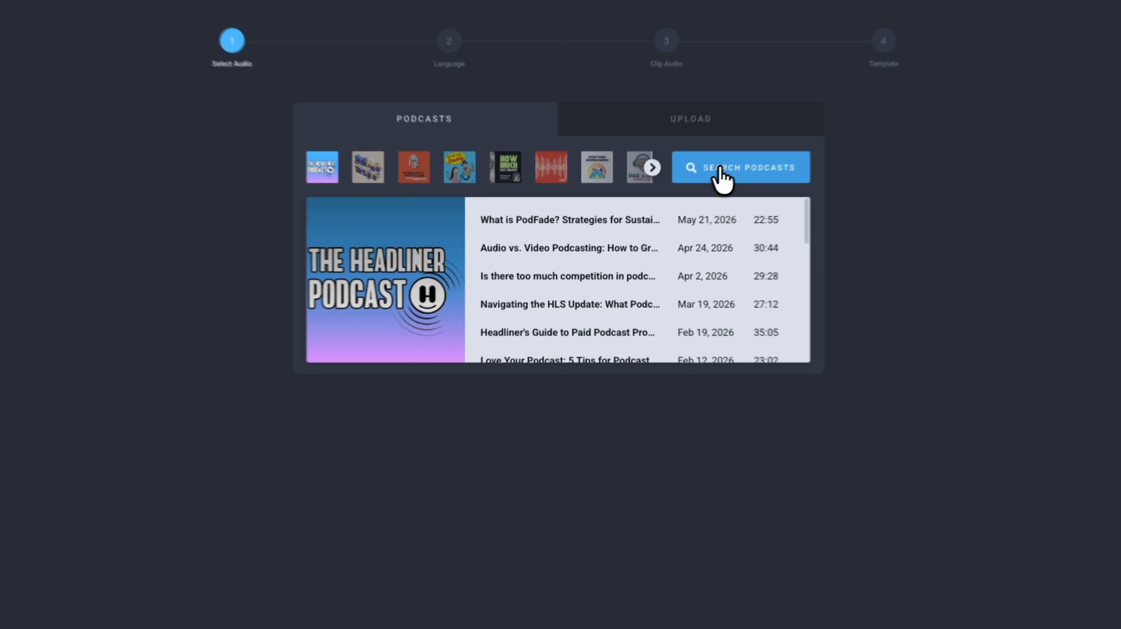
left_click(674, 199)
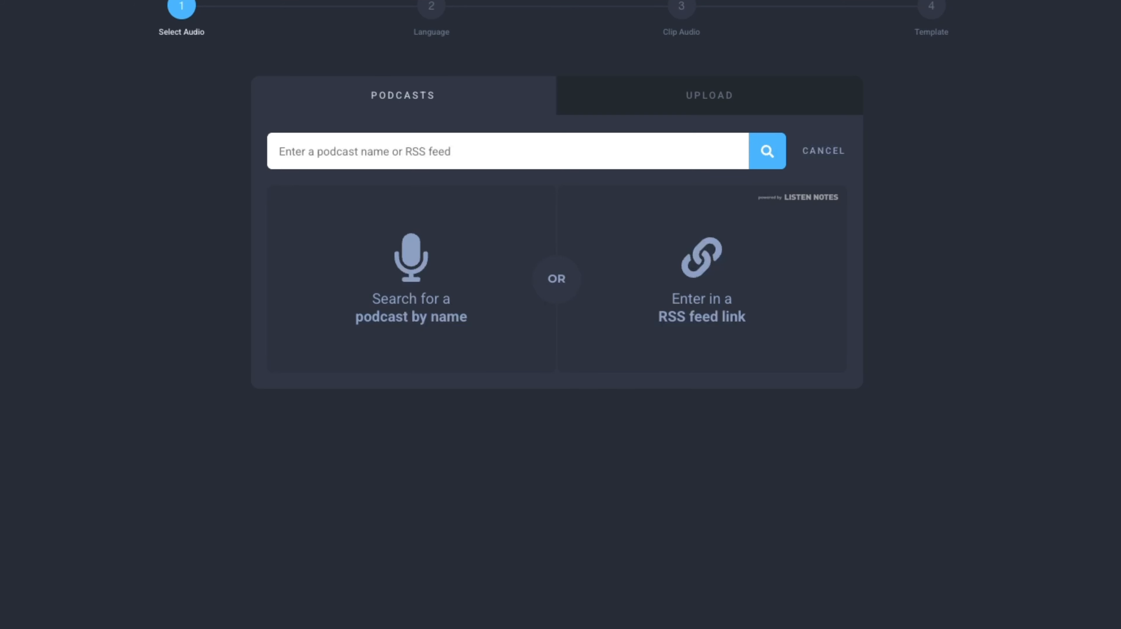
left_click(452, 161)
type("headli")
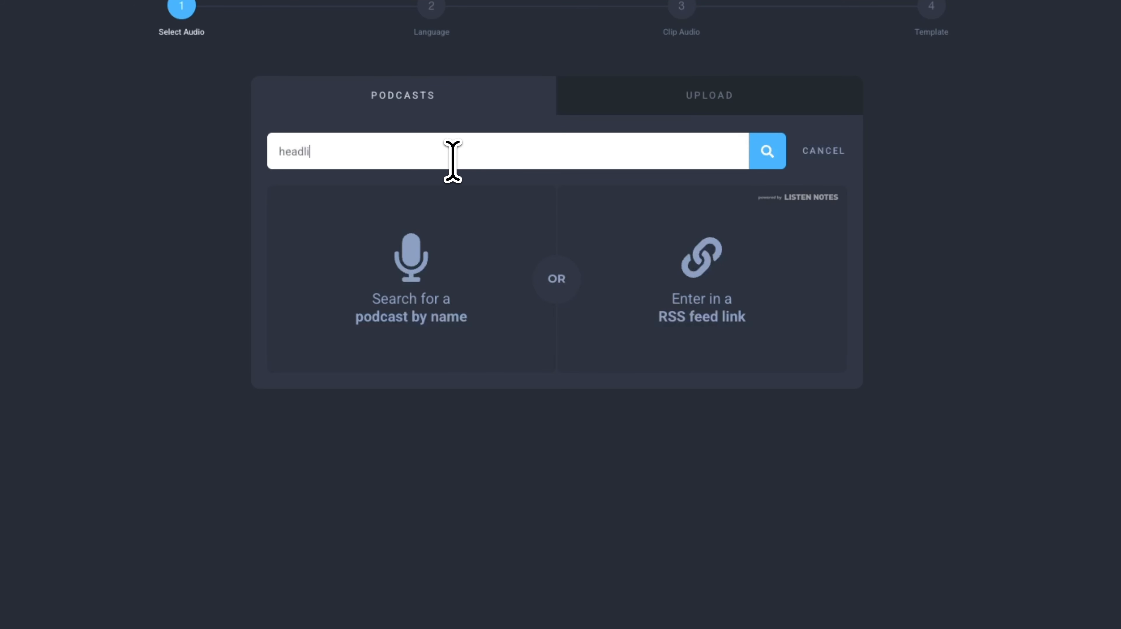
type("ner podcast")
key("Return")
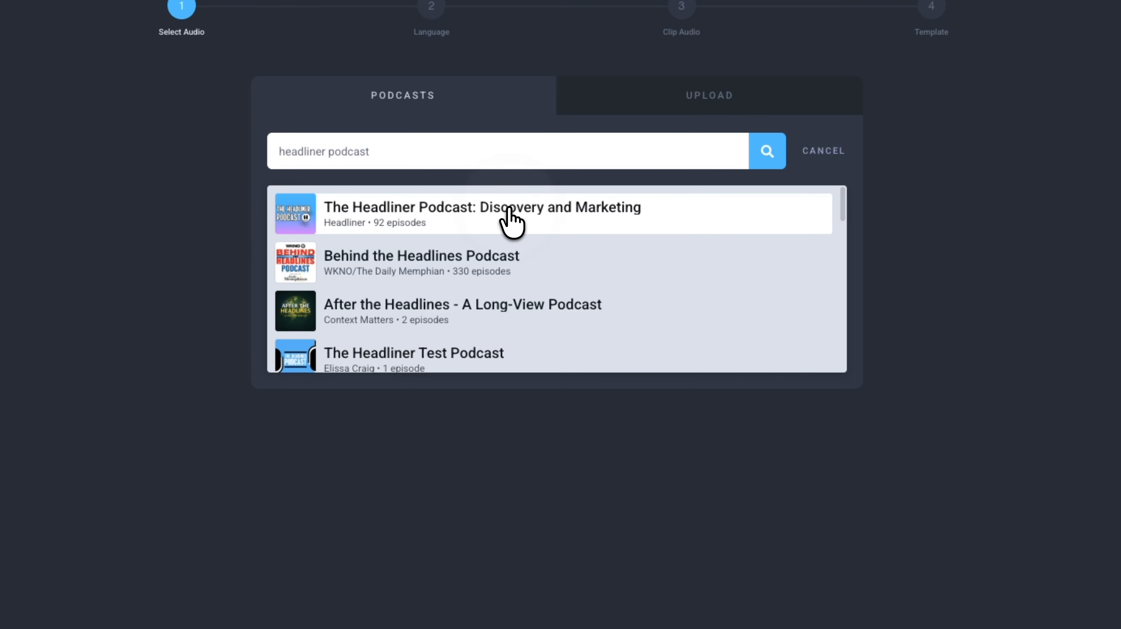
left_click(510, 210)
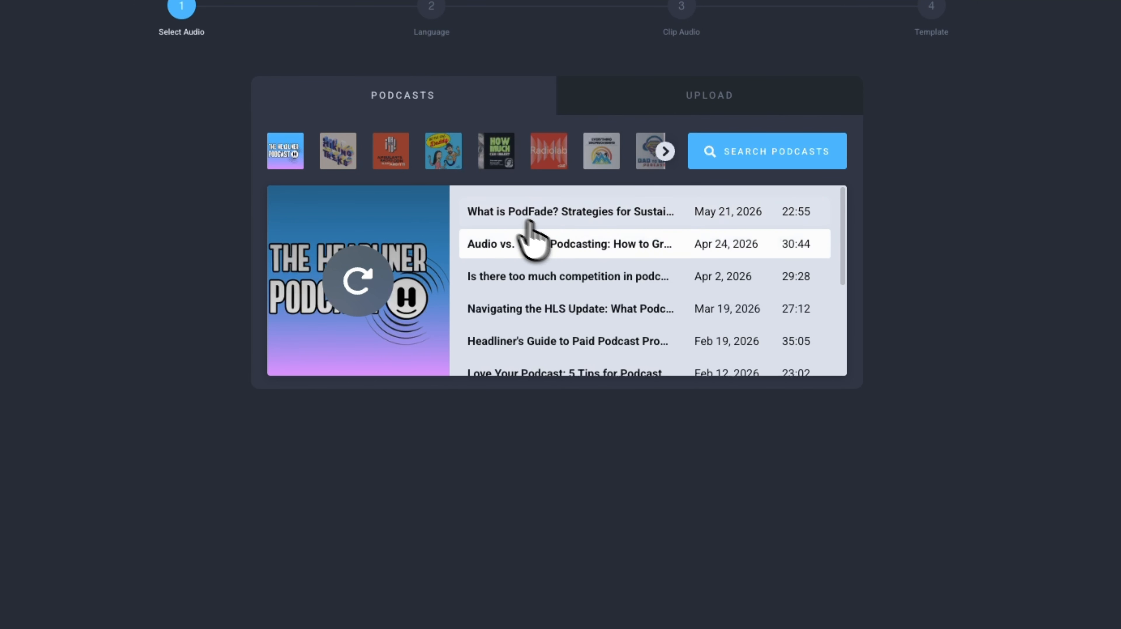
left_click(591, 222)
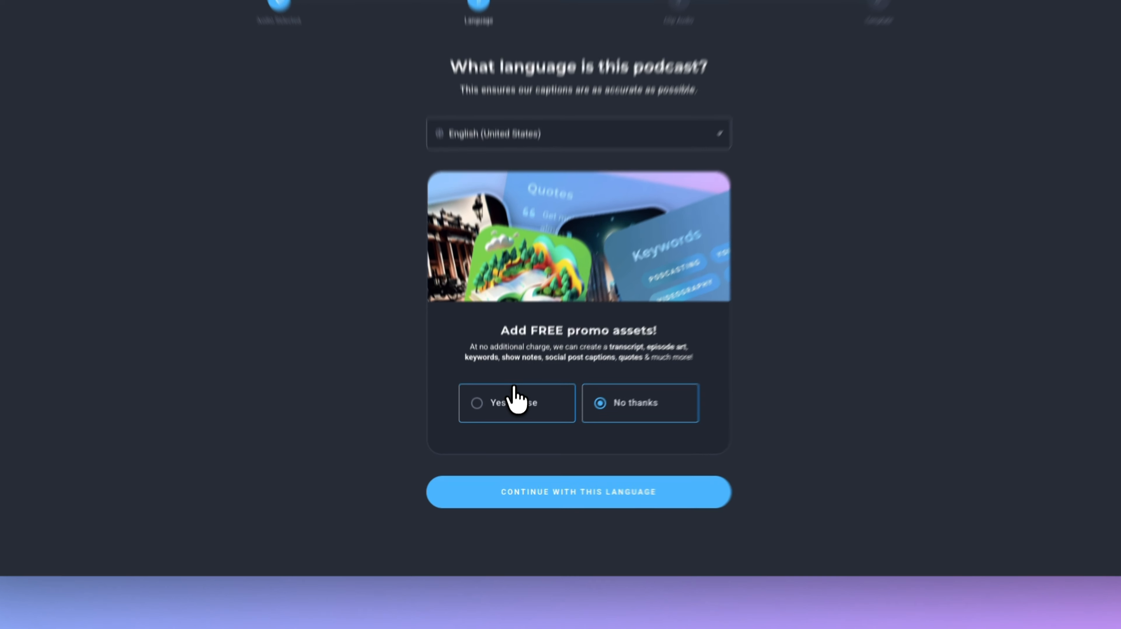
- Decline the free promo assets and continue with English (United States) as the podcast language
left_click(511, 419)
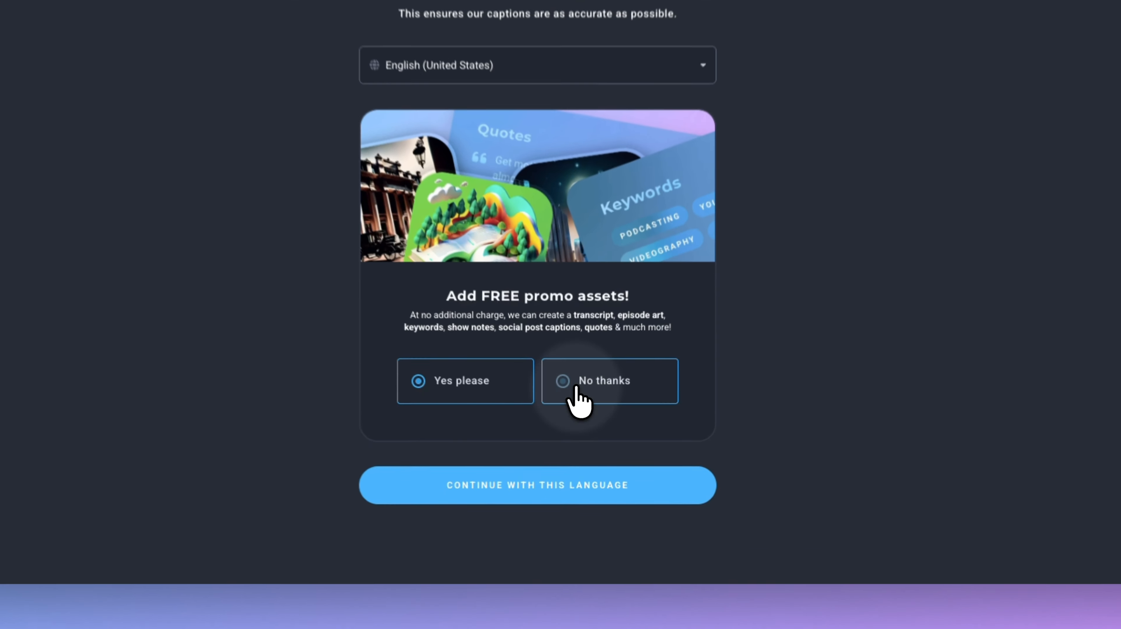
left_click(588, 423)
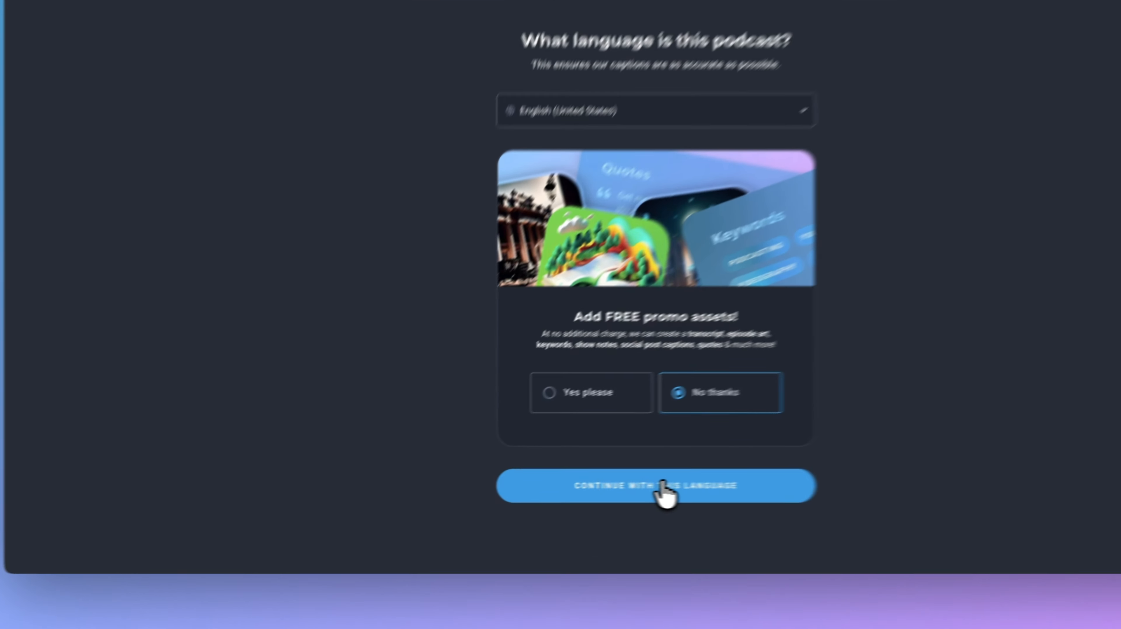
left_click(561, 489)
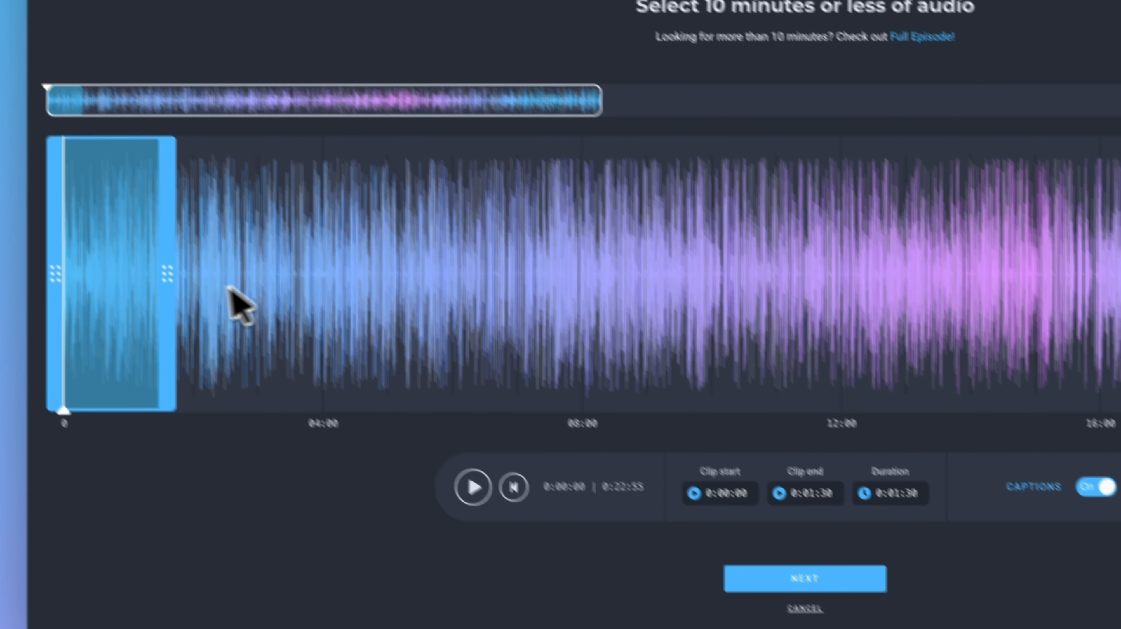
- Clip the audio from about 0:11:48 to 0:12:09 with captions on and continue to the templates
left_click_drag(48, 229, 732, 227)
left_click_drag(515, 394, 574, 396)
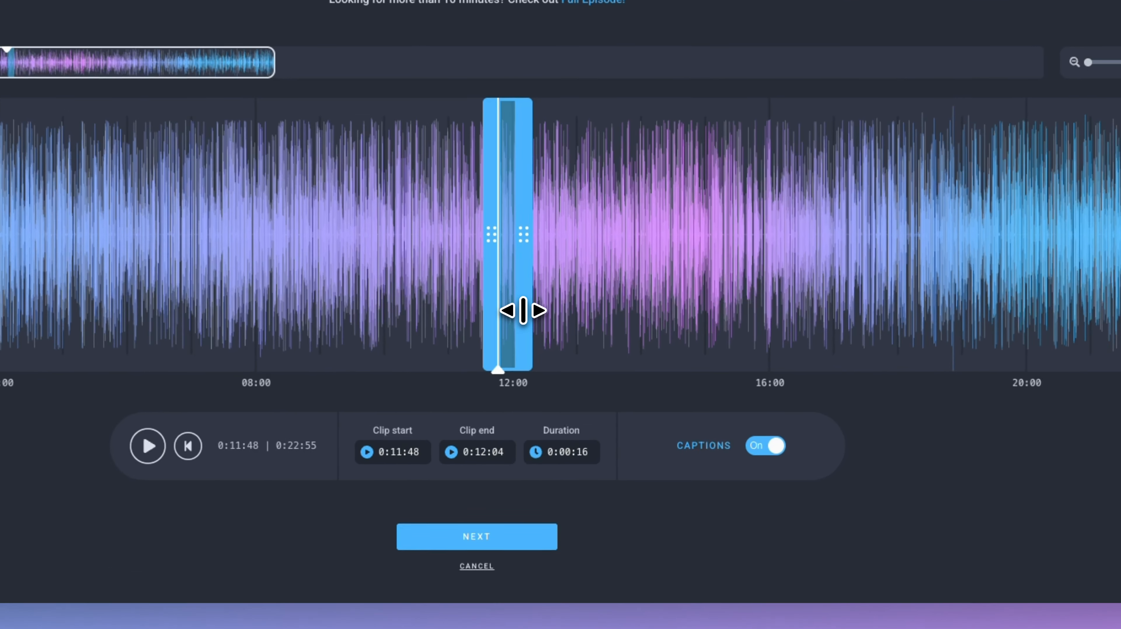
left_click_drag(590, 372, 646, 374)
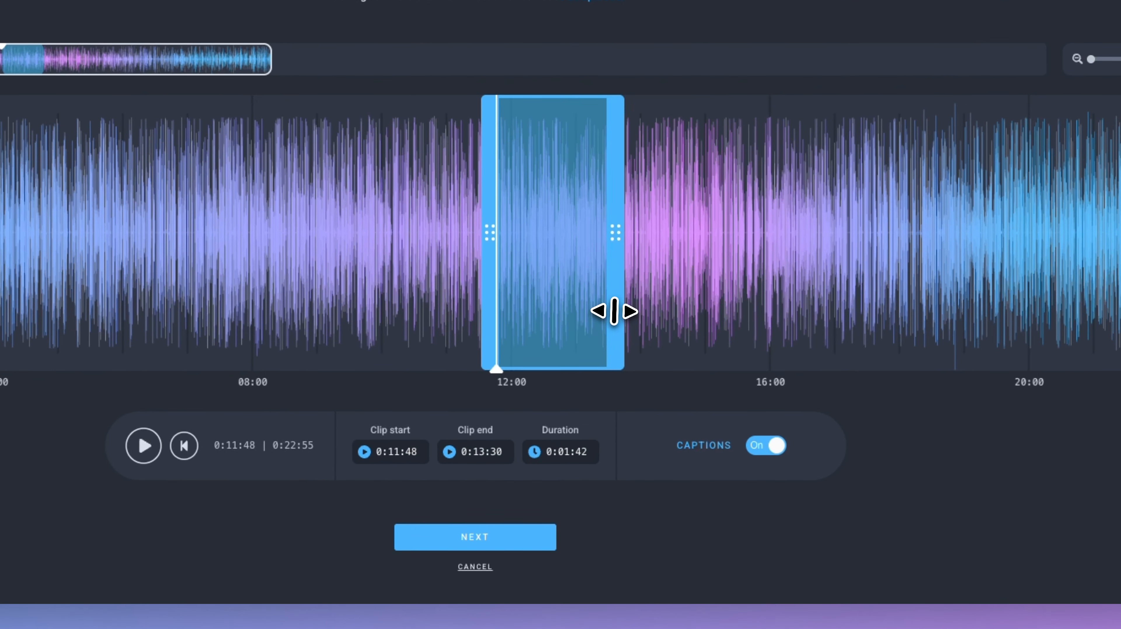
left_click_drag(614, 311, 526, 308)
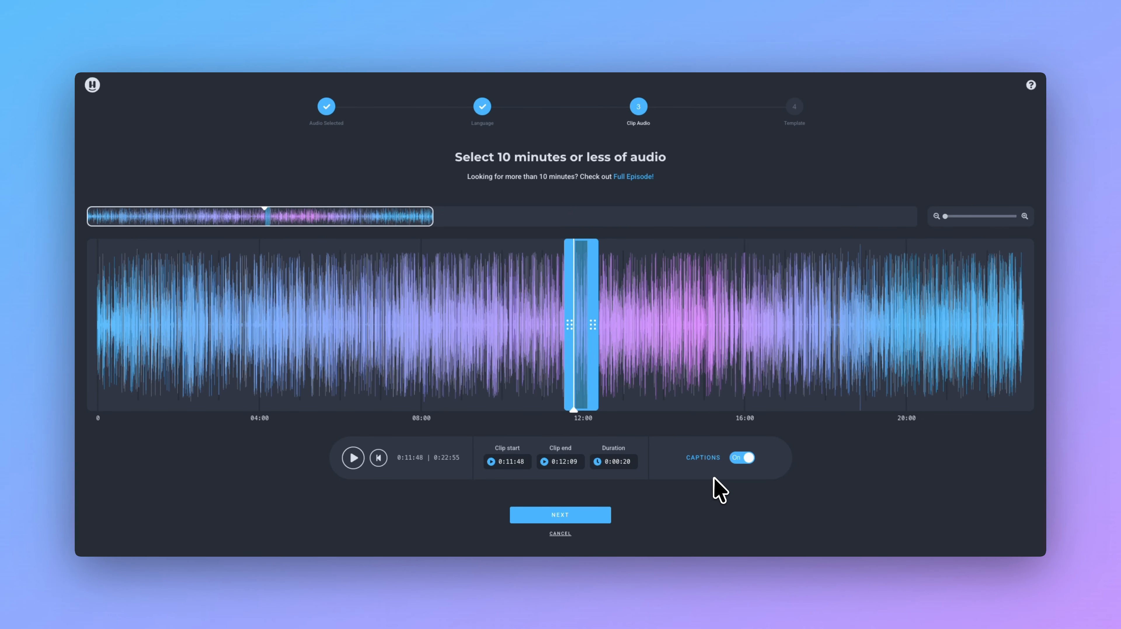
mouse_move(714, 468)
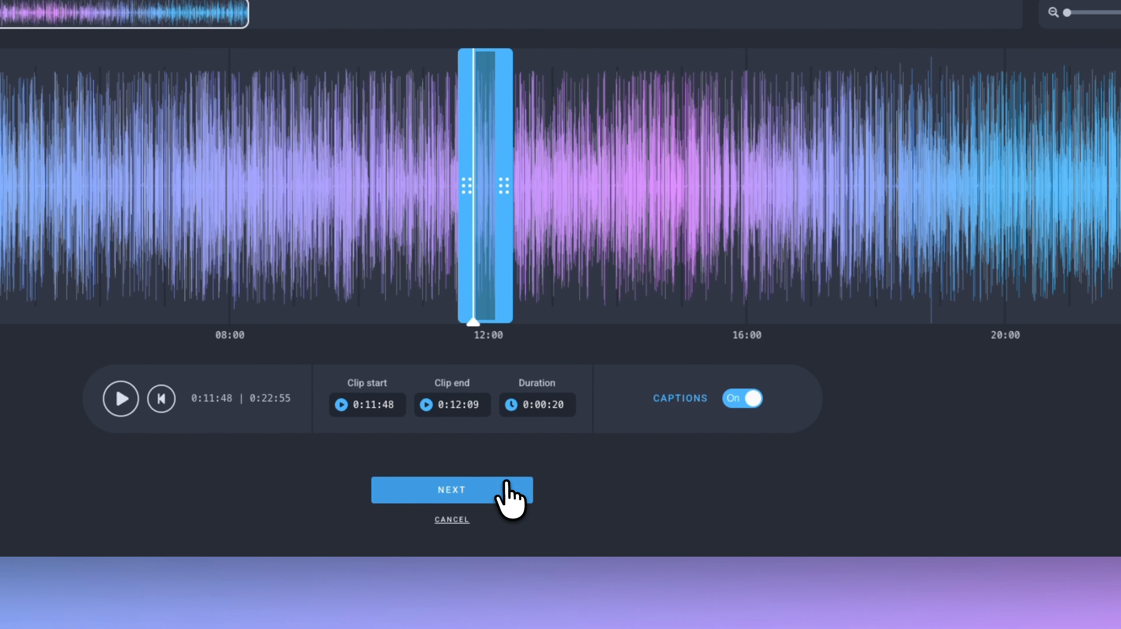
left_click(504, 485)
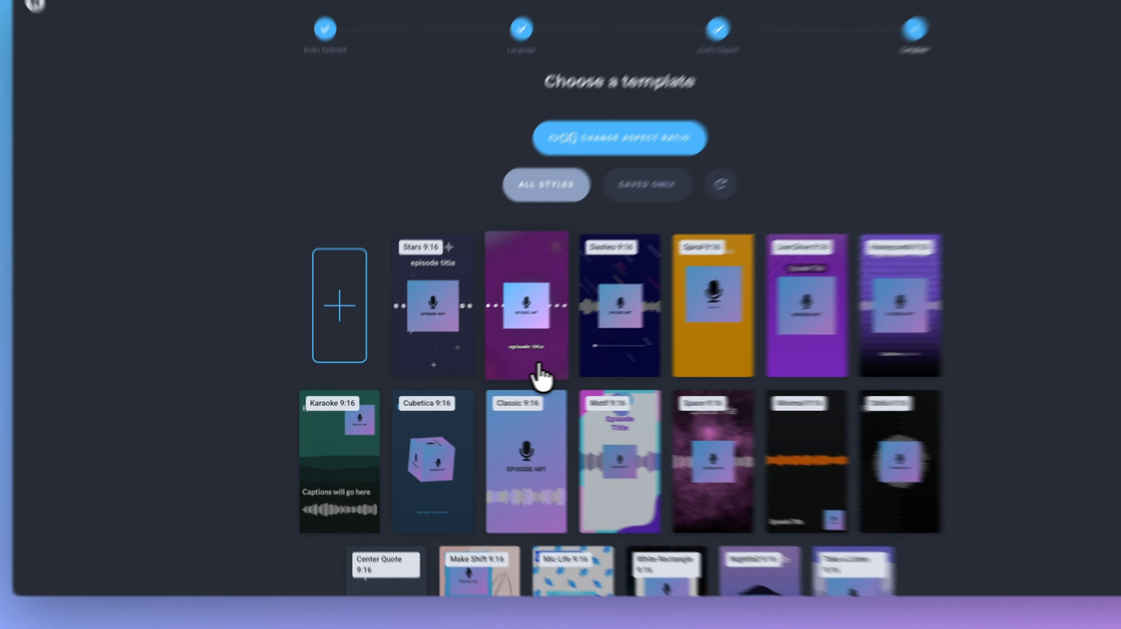
- Apply the Bokeh 9:16 template and give the episode artwork round corners
left_click(492, 374)
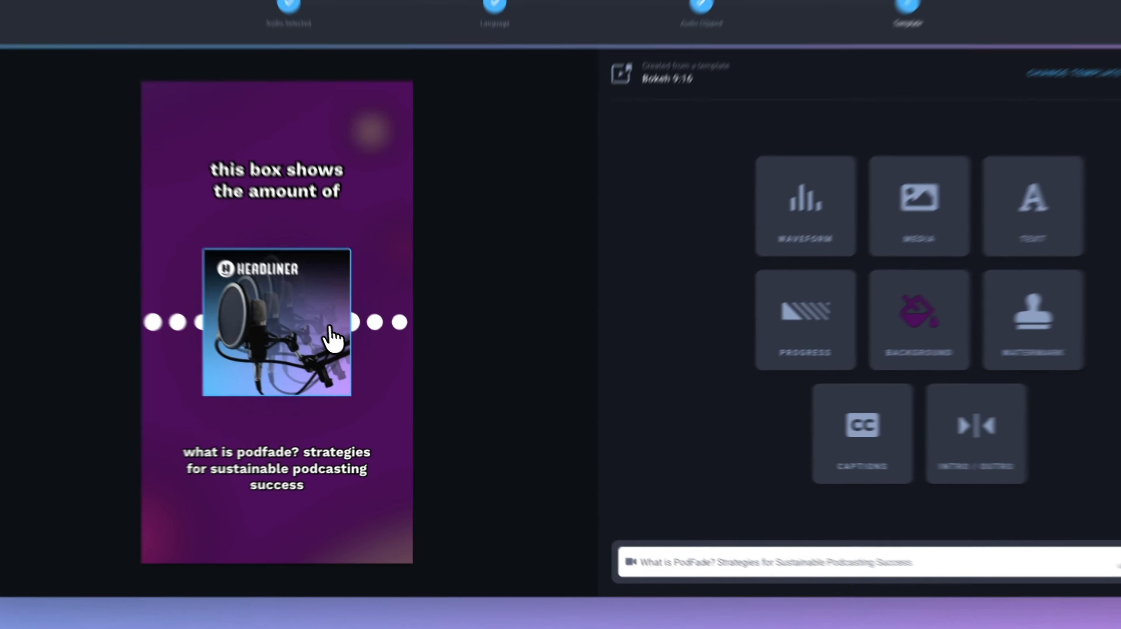
left_click(354, 352)
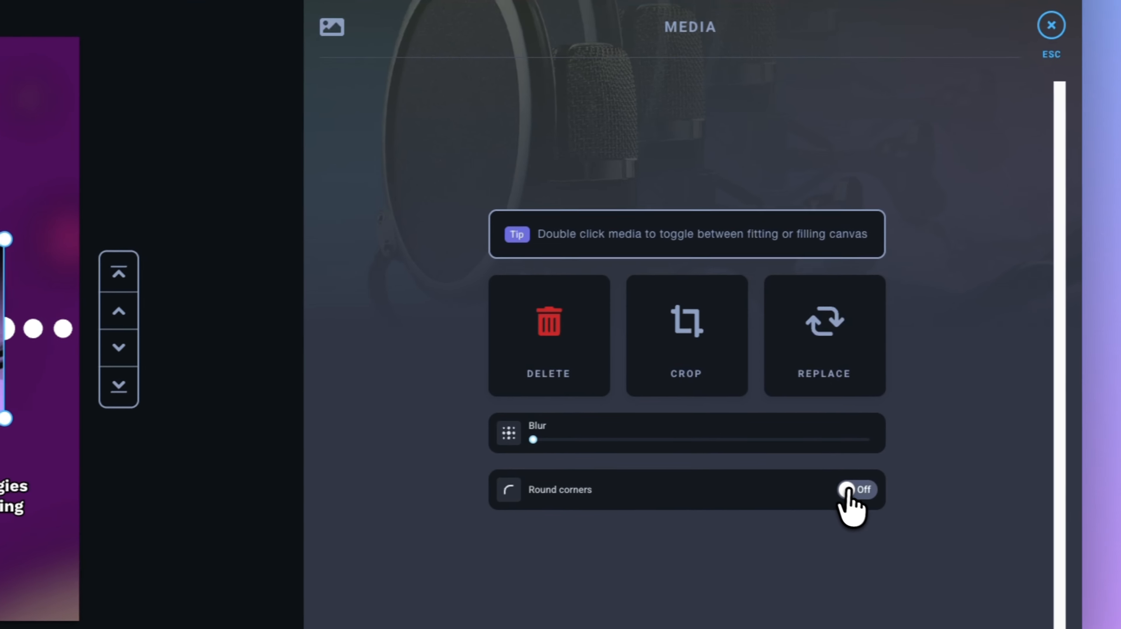
left_click(848, 490)
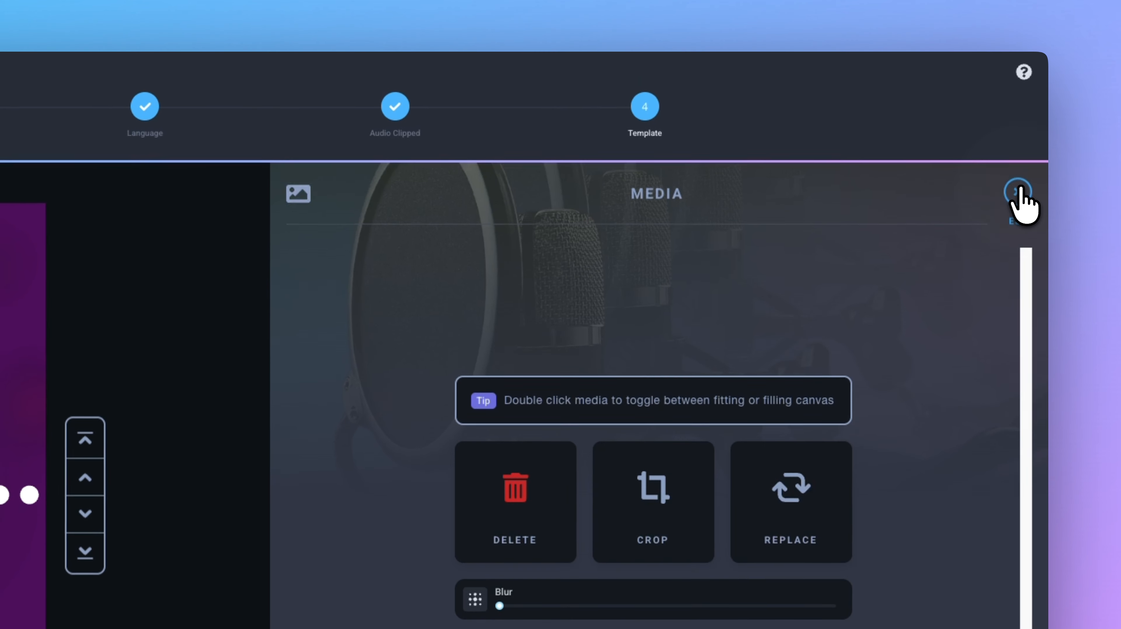
left_click(1018, 176)
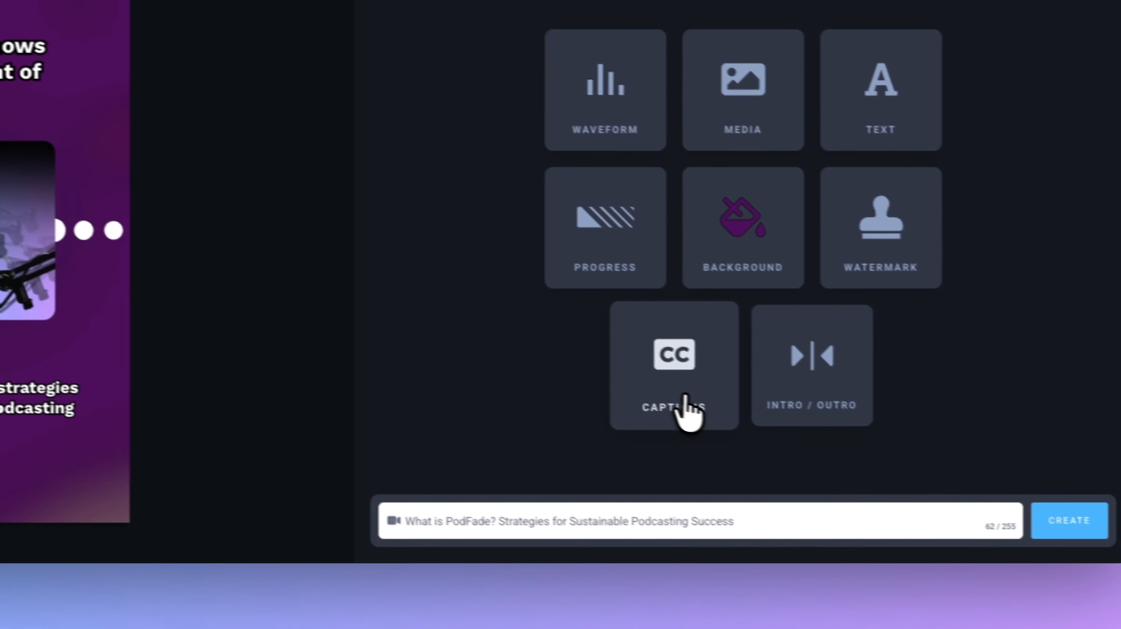
- Check the audiogram's caption options and create the project with its existing title
left_click(911, 437)
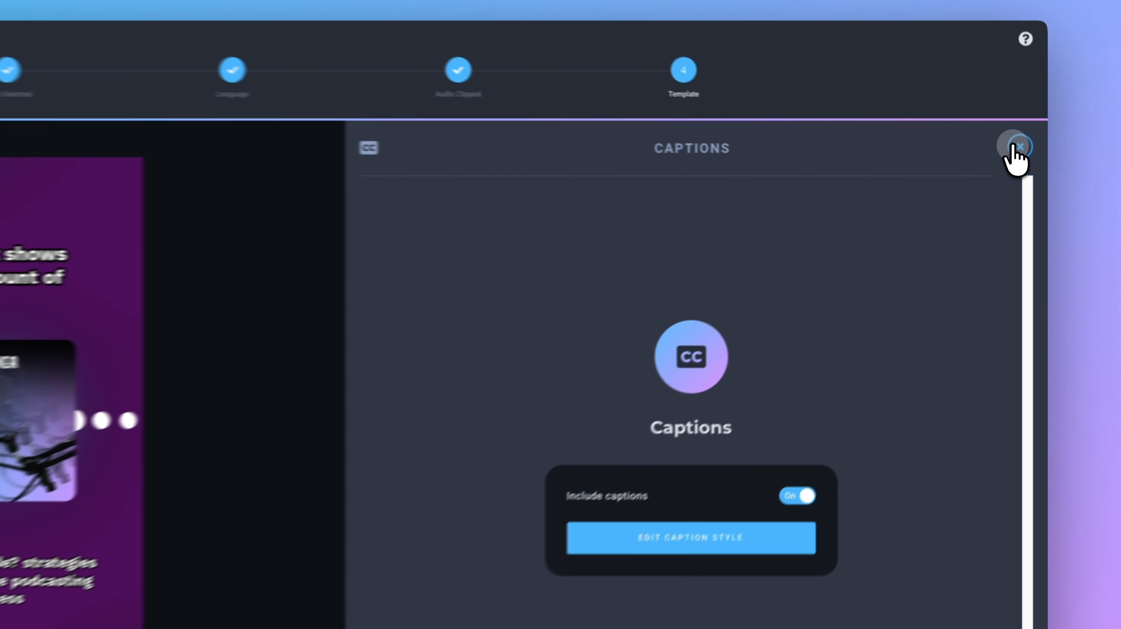
left_click(1027, 159)
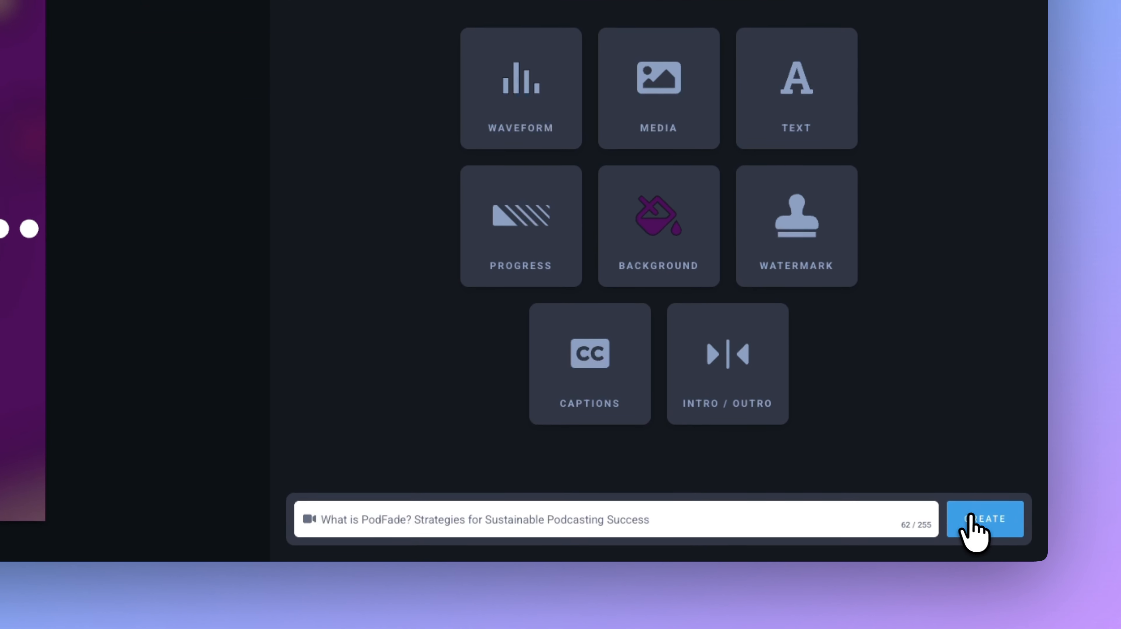
left_click(978, 517)
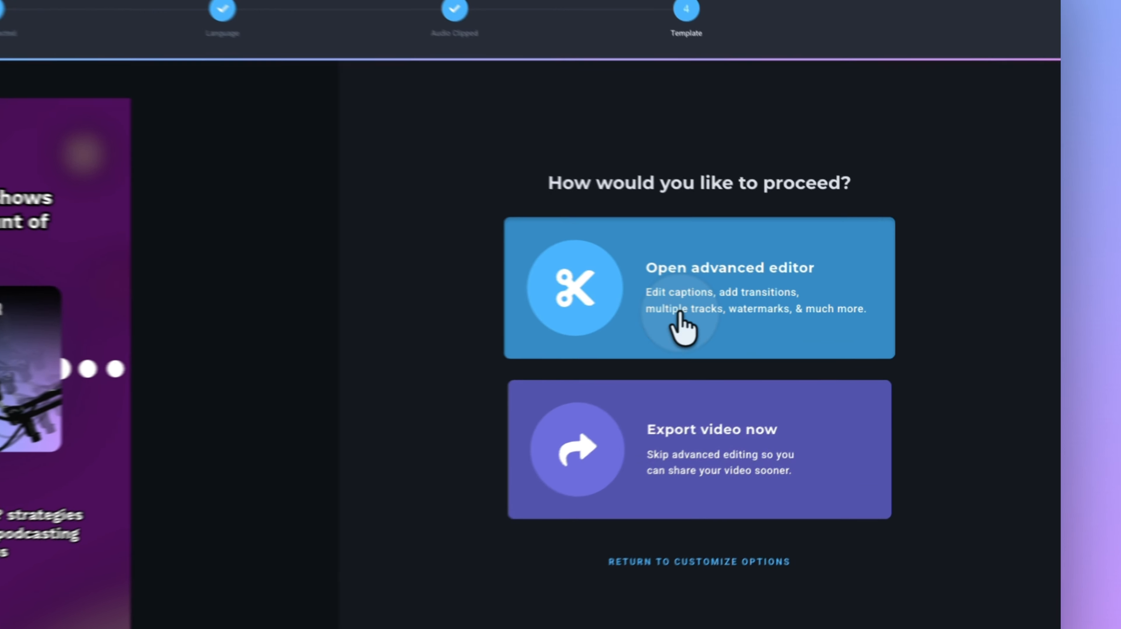
- Open the audiogram in the advanced editor and correct the misspelled name in the caption starting at 00:17.640
left_click(789, 313)
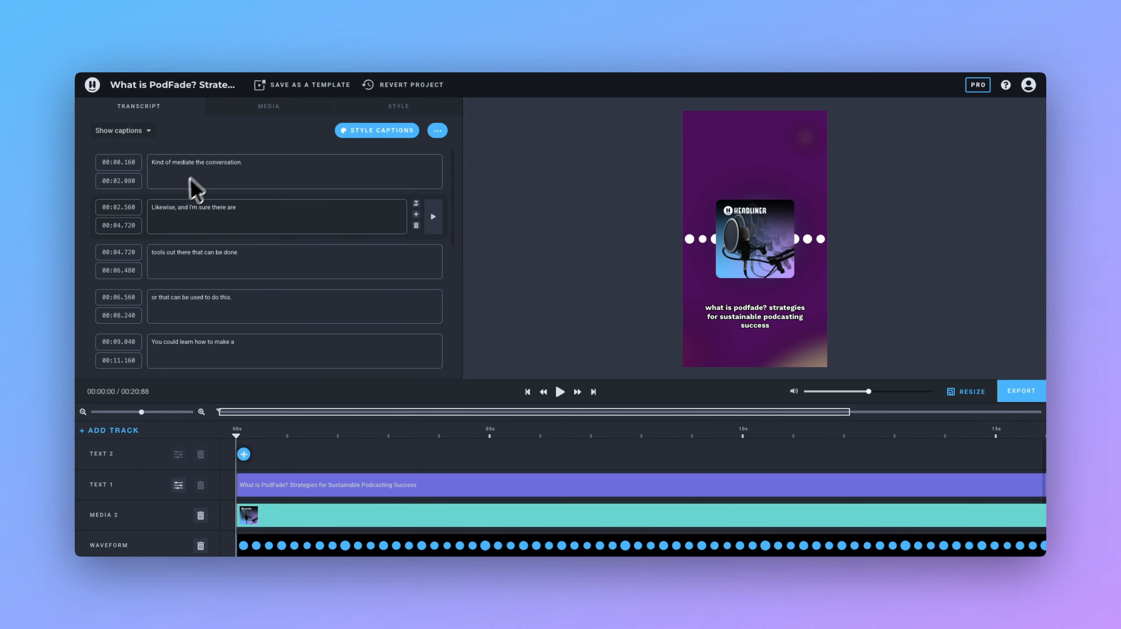
scroll(195, 210, "down", 2)
scroll(267, 248, "down", 4)
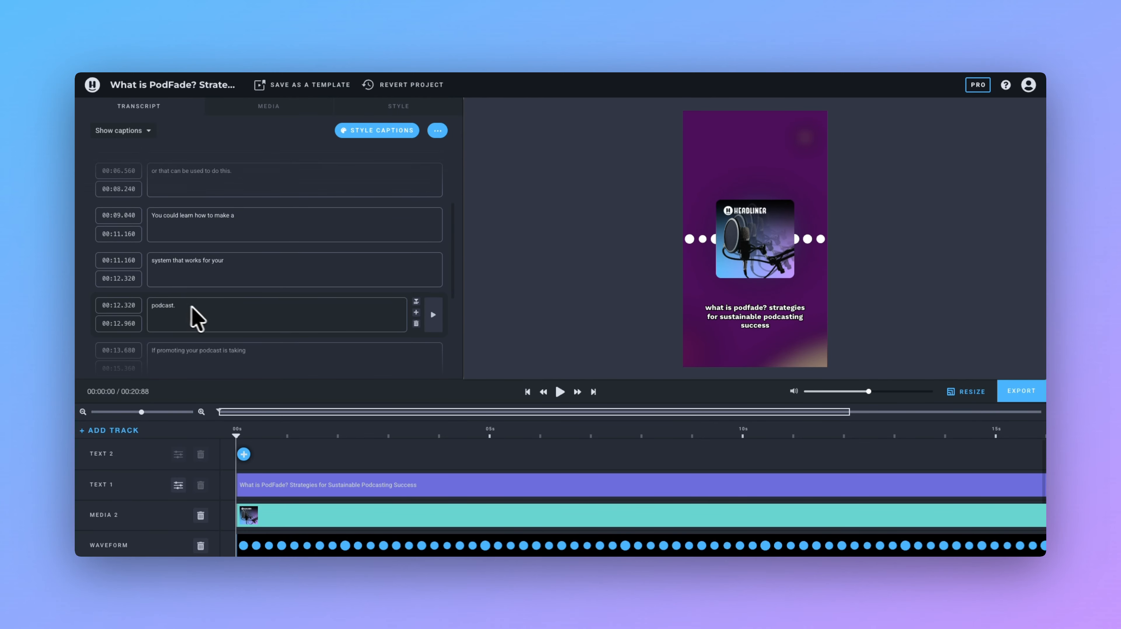
scroll(195, 316, "down", 5)
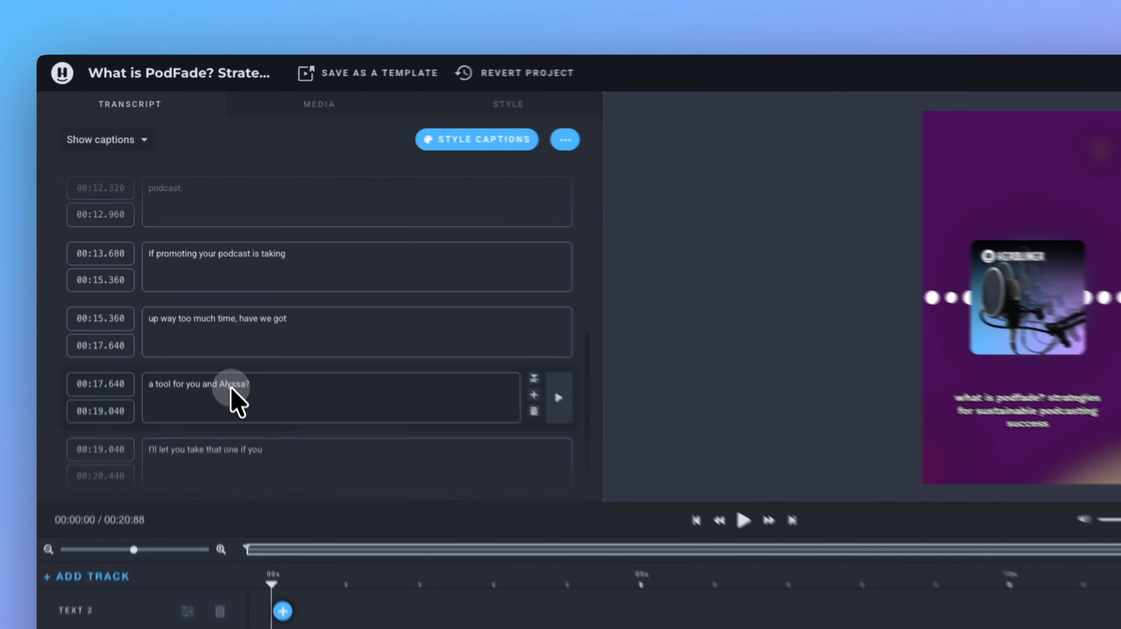
double_click(208, 300)
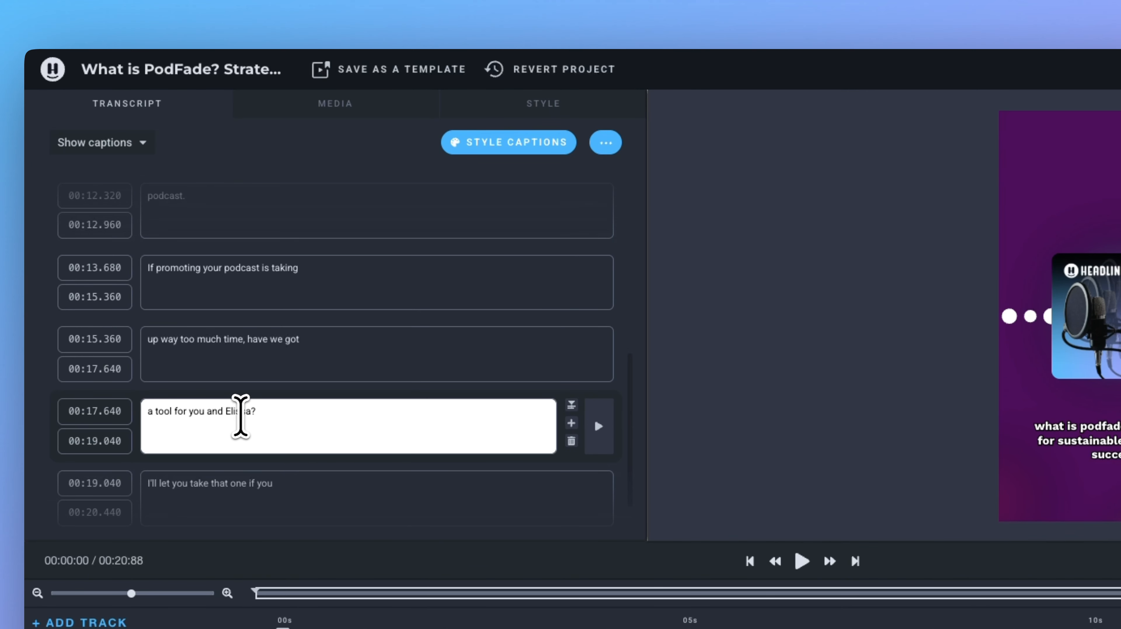
left_click(690, 361)
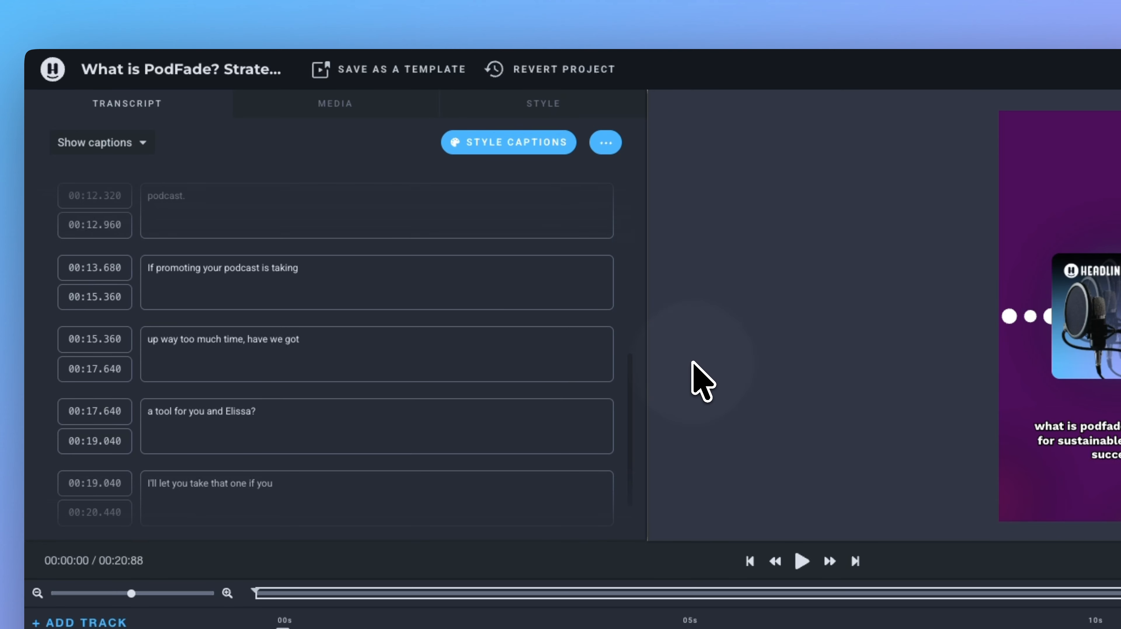
- Look over the remaining captions and download them as a VTT file
scroll(441, 423, "down", 2)
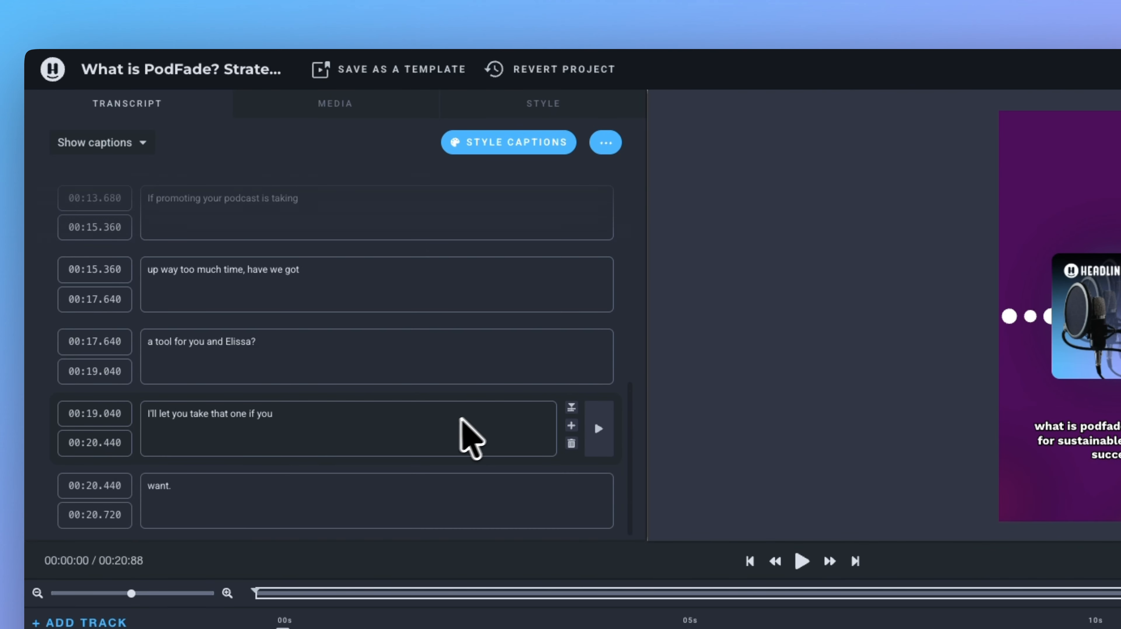
scroll(441, 423, "up", 2)
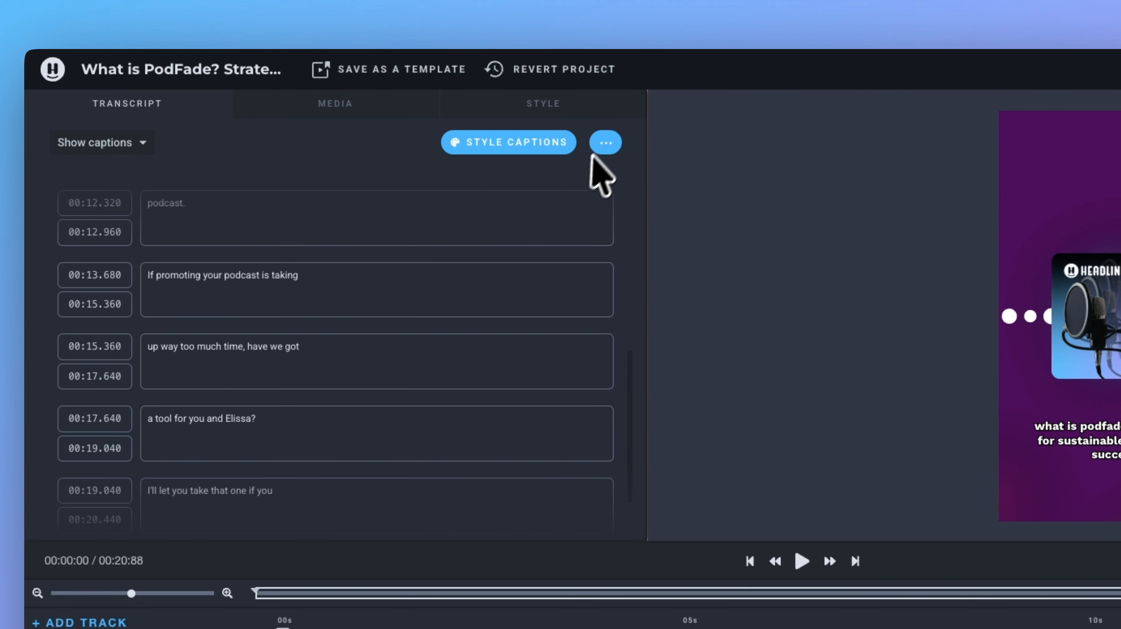
left_click(603, 146)
left_click(562, 192)
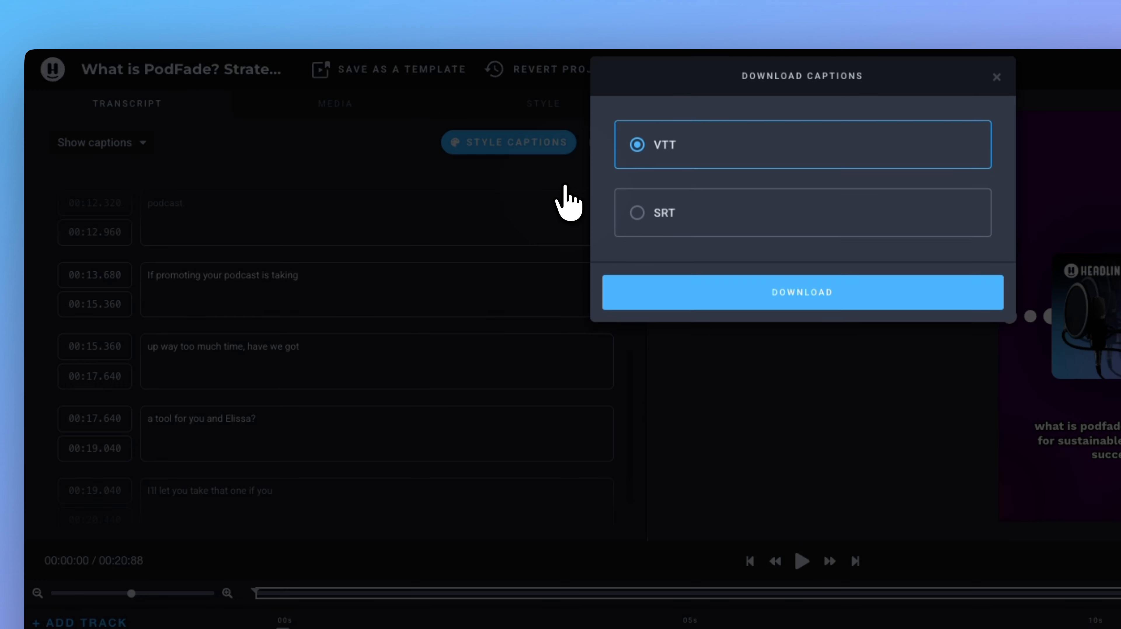
left_click(764, 290)
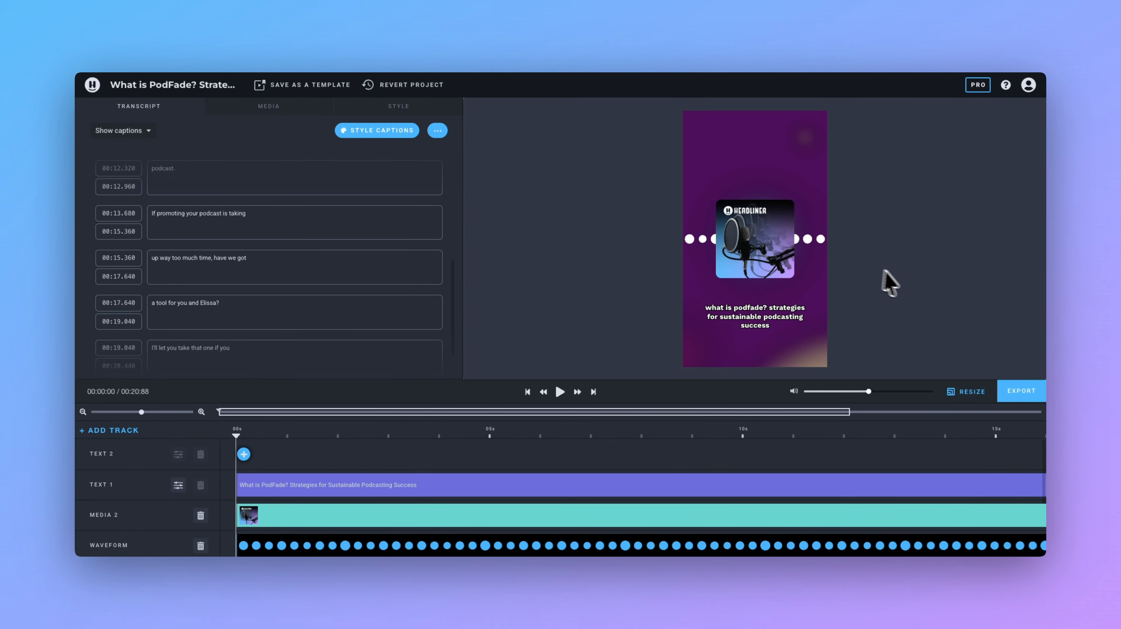
- Export the video at 30 FPS in Full HD (1080p)
left_click(1013, 393)
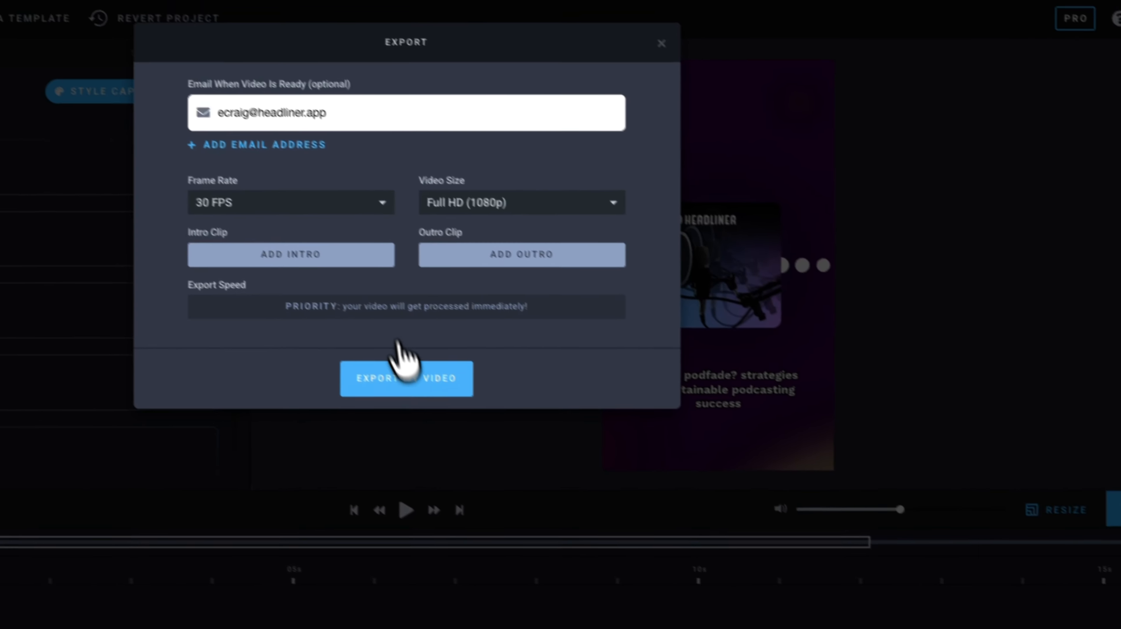
left_click(272, 287)
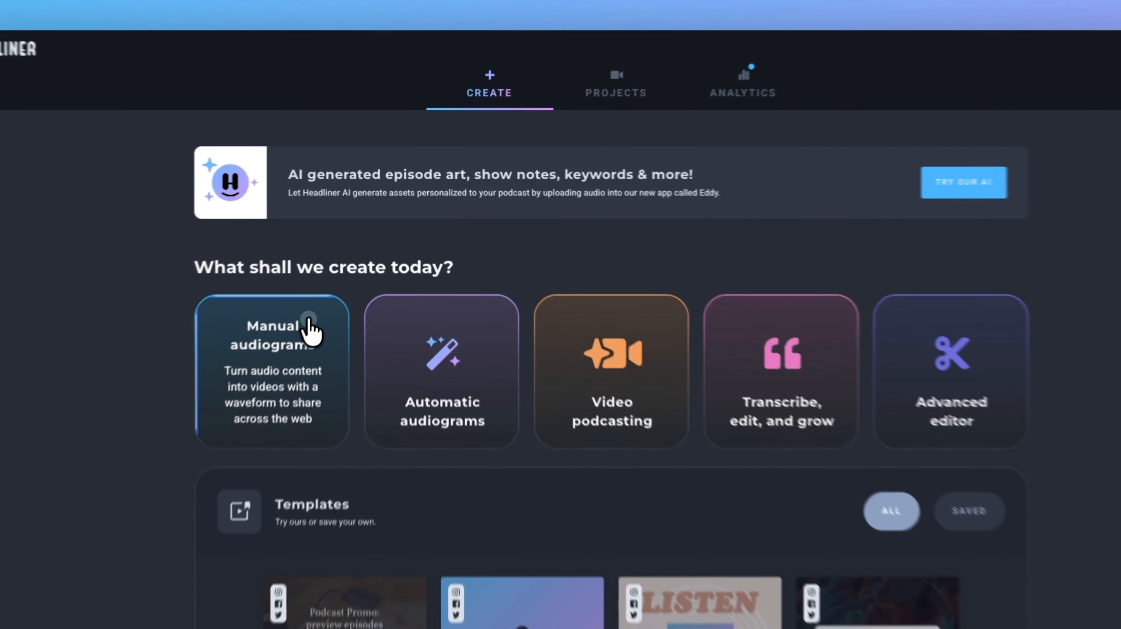
- Start a full-length manual audiogram for YouTube from a specific episode or audio file
left_click(348, 279)
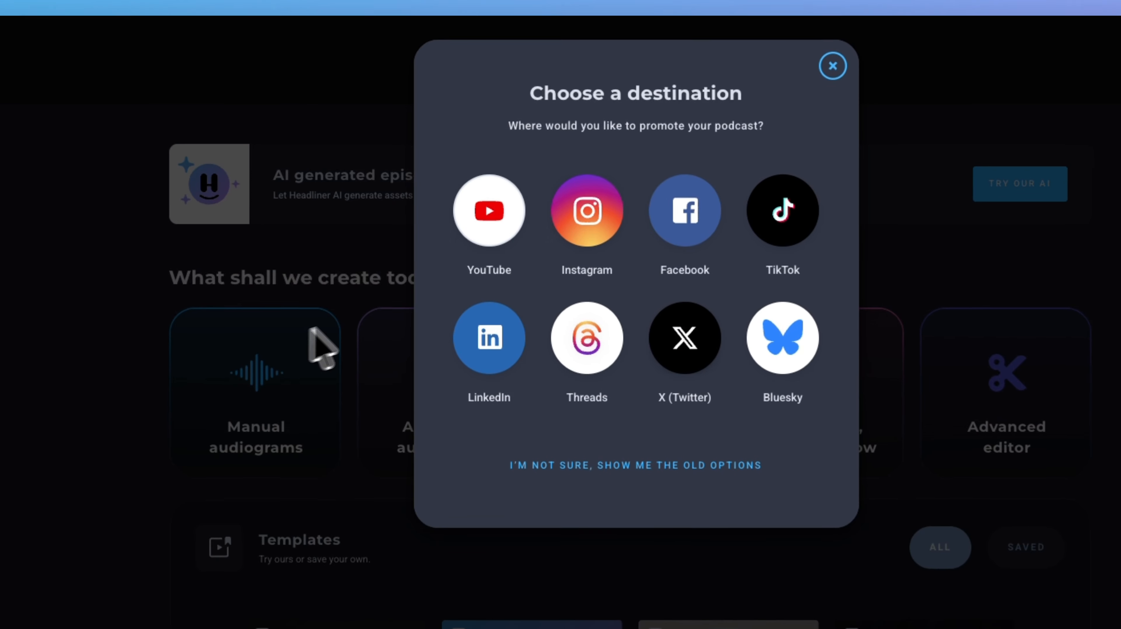
left_click(495, 235)
left_click(577, 301)
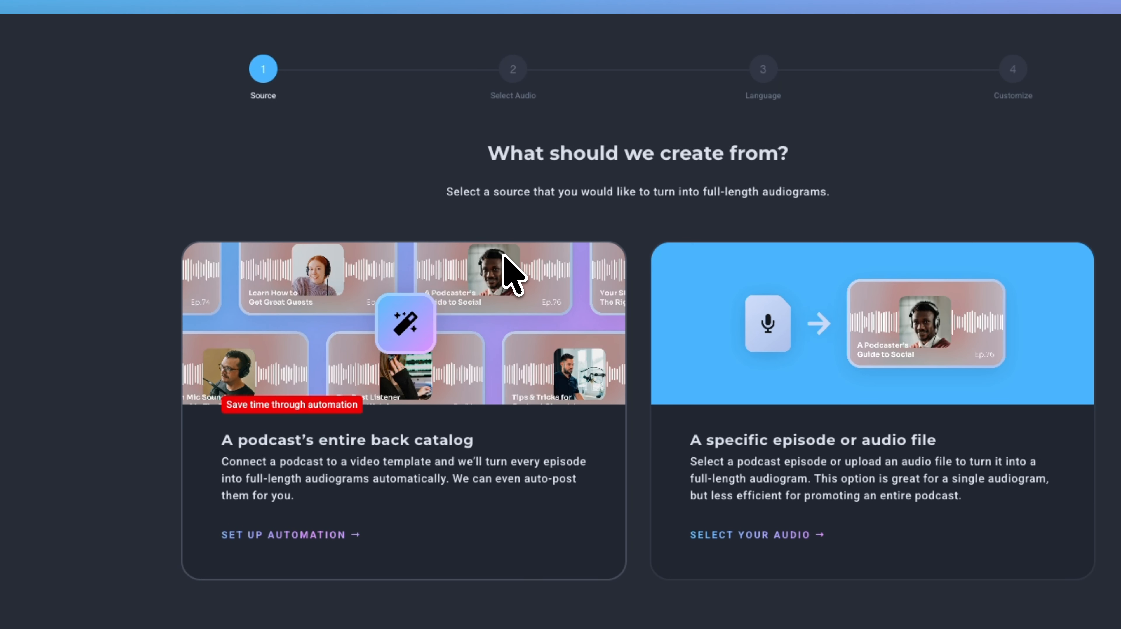
left_click(744, 330)
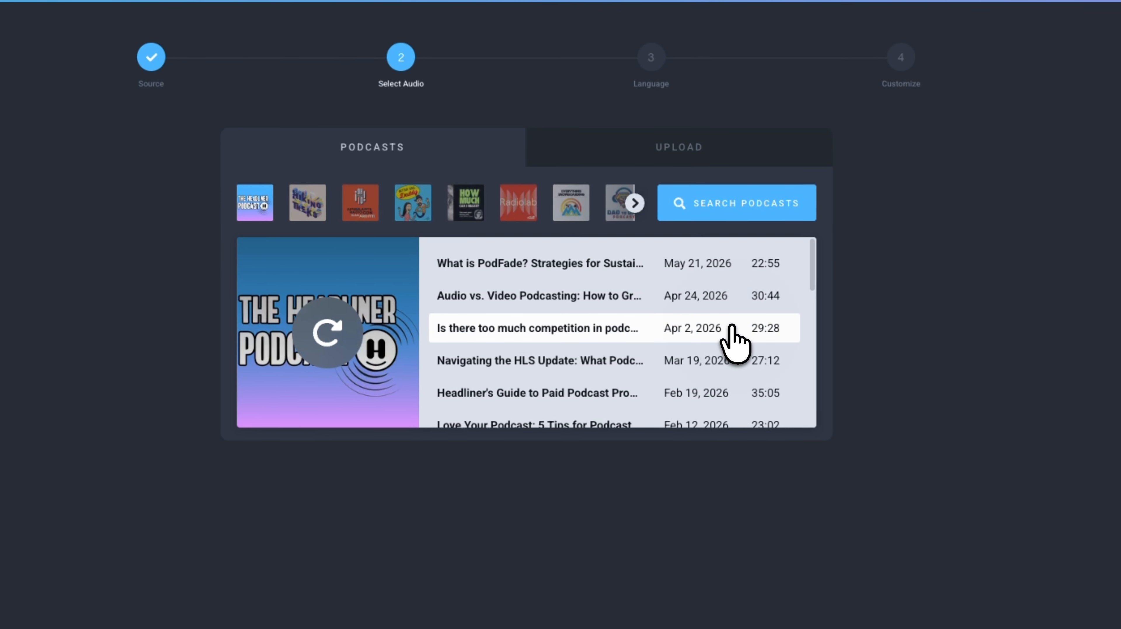
- Check the audio file upload options and the podcast search by name or RSS feed
left_click(658, 170)
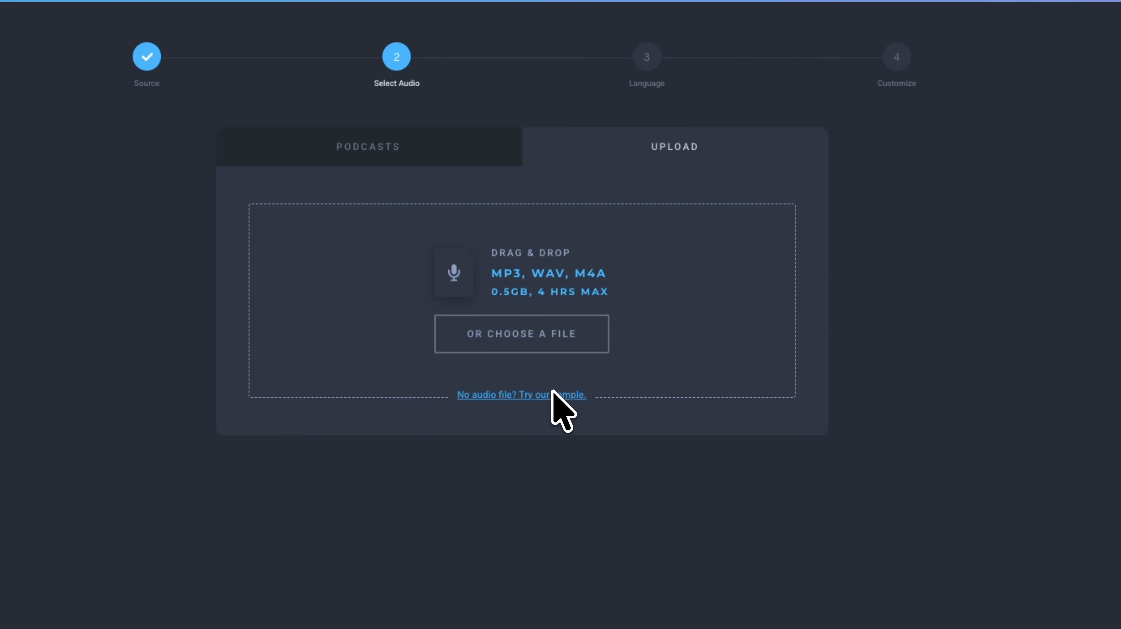
left_click(434, 147)
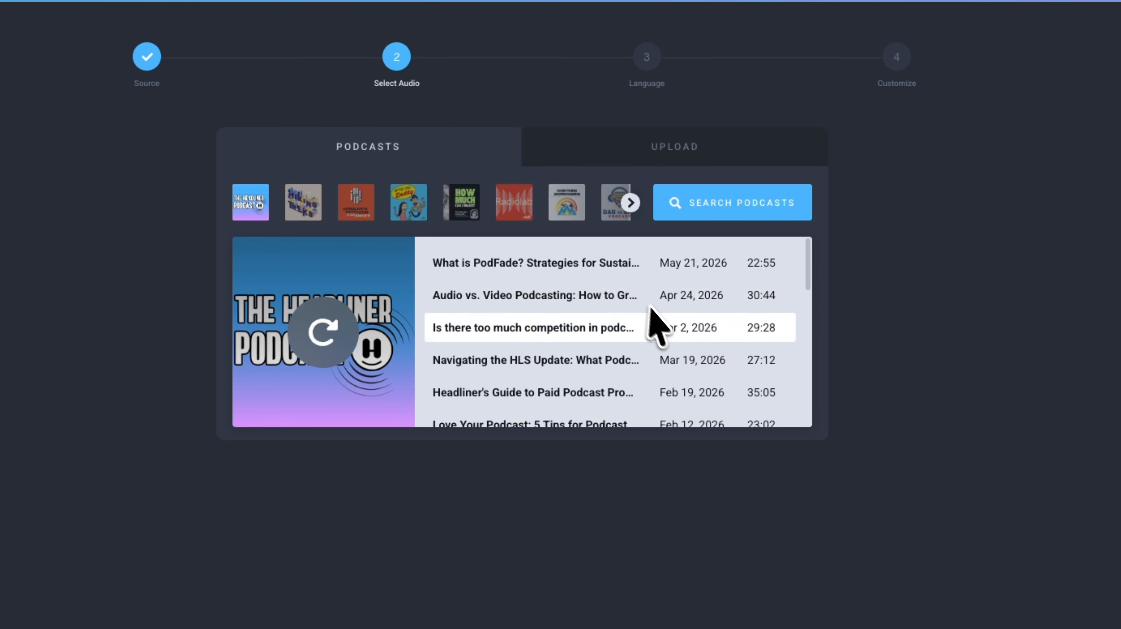
left_click(725, 205)
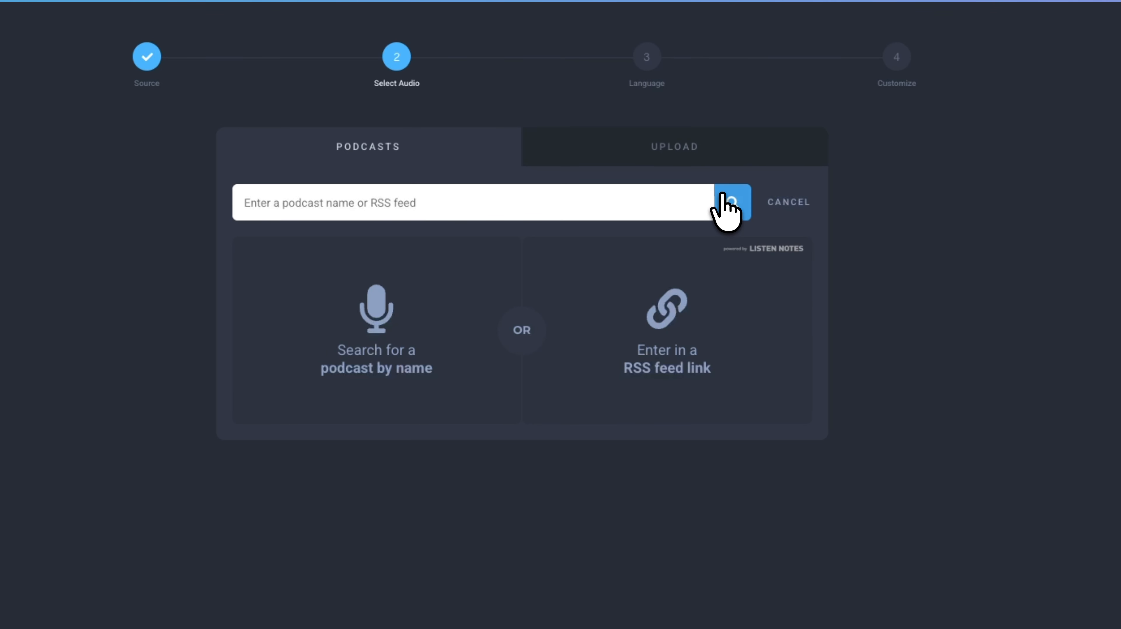
- Use the provided sample audio file as the source and skip the podcast personalization
left_click(638, 149)
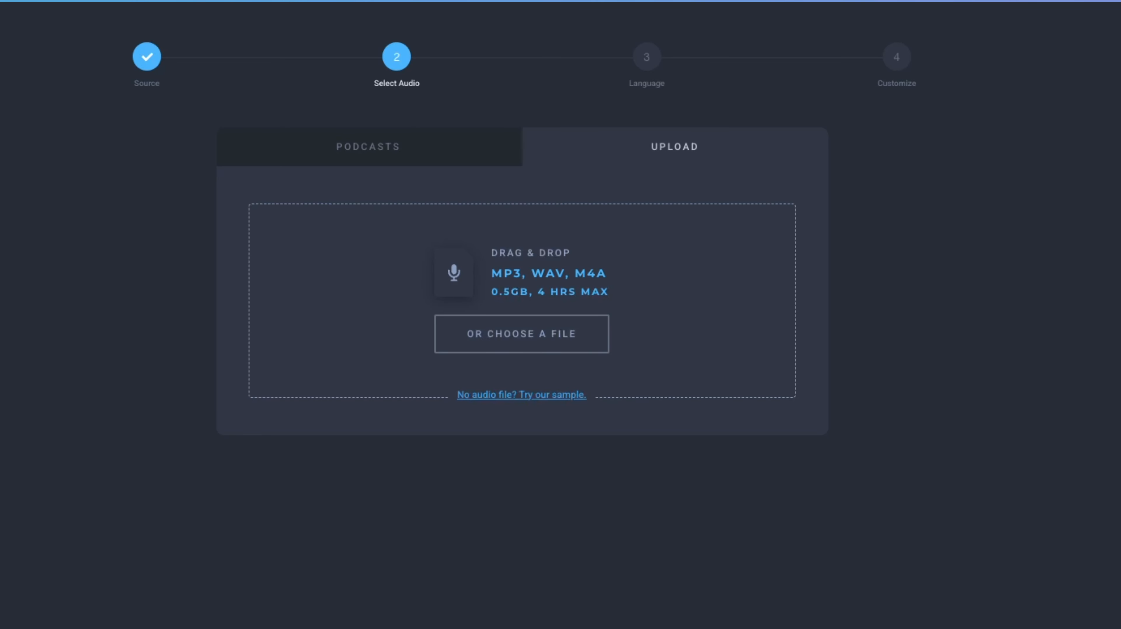
left_click(564, 394)
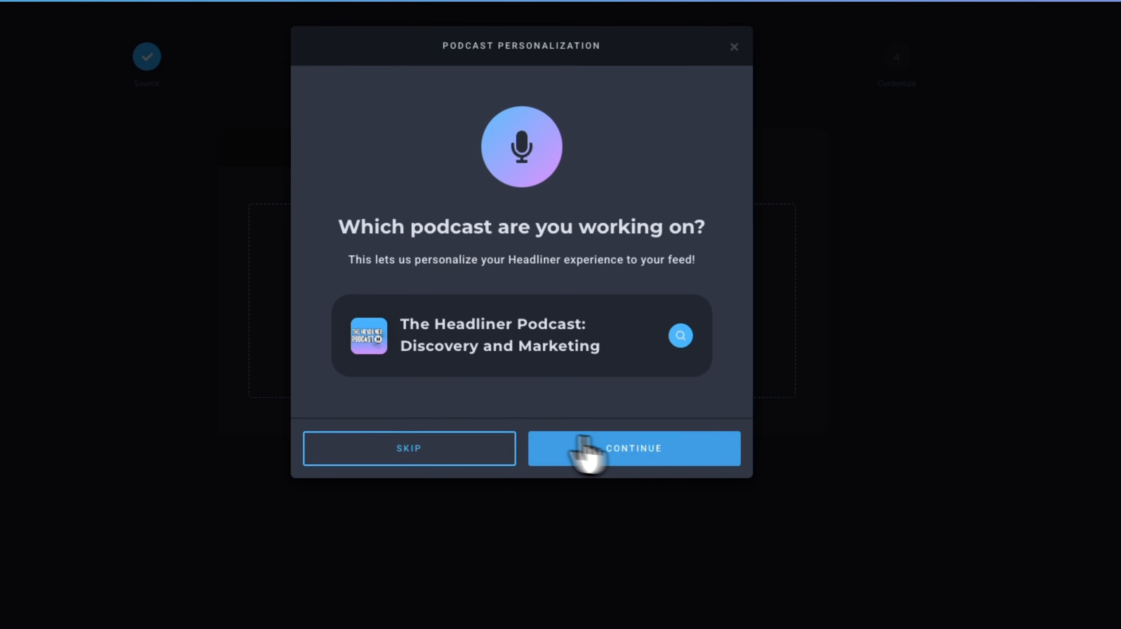
left_click(460, 445)
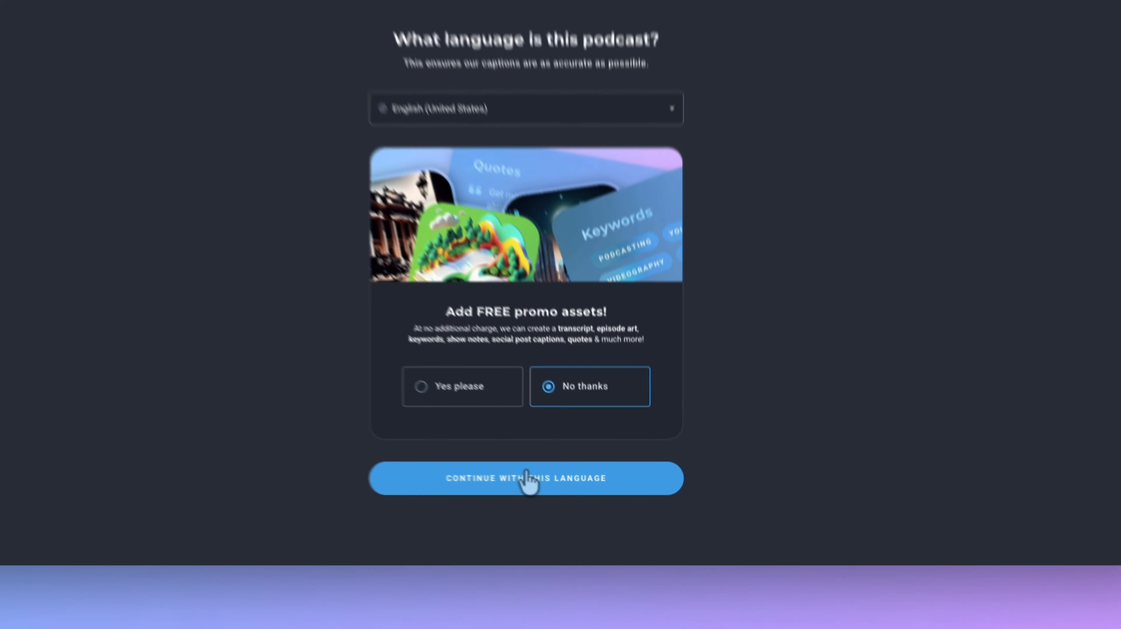
- Continue with English (United States) as the podcast language and apply the Stars 16:9 template
left_click(536, 494)
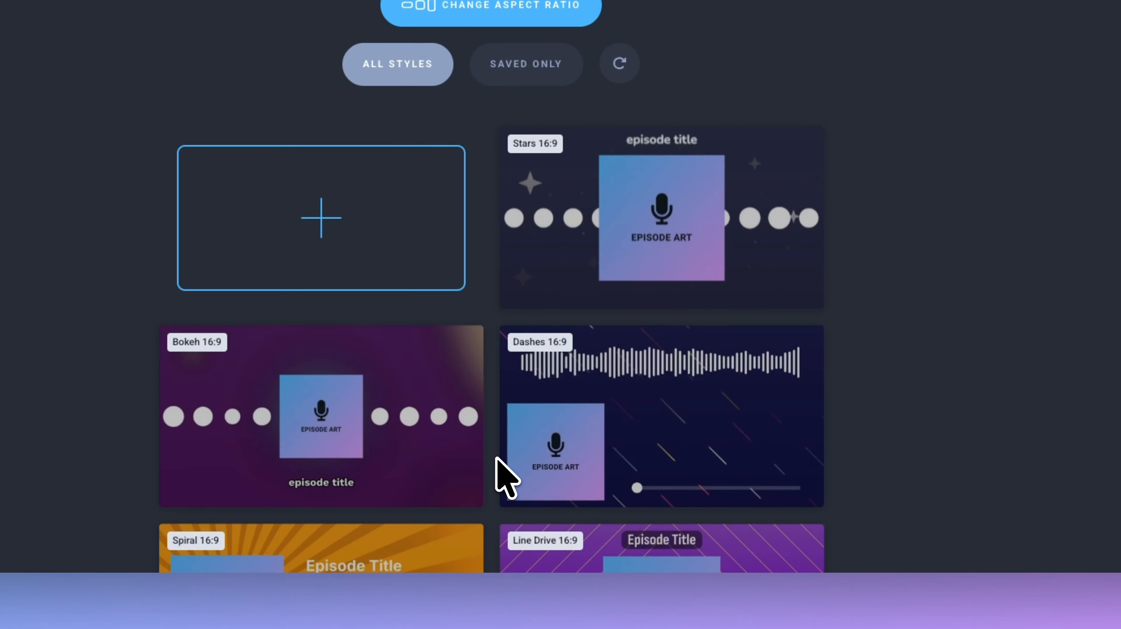
left_click(643, 266)
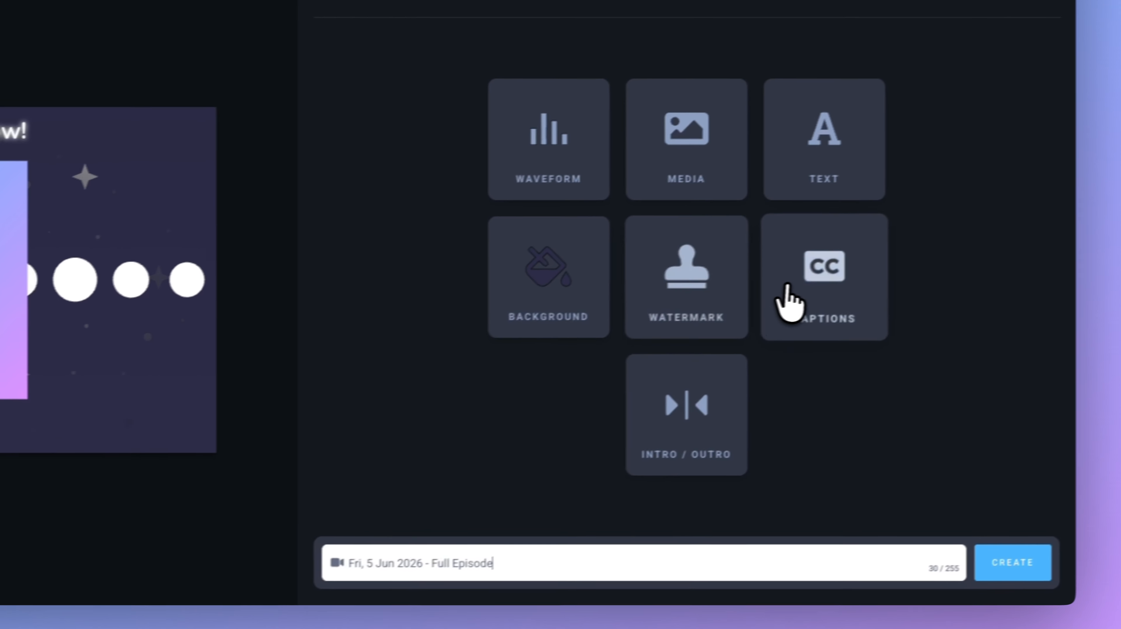
- Include captions in the audiogram and open the caption text editor
left_click(804, 302)
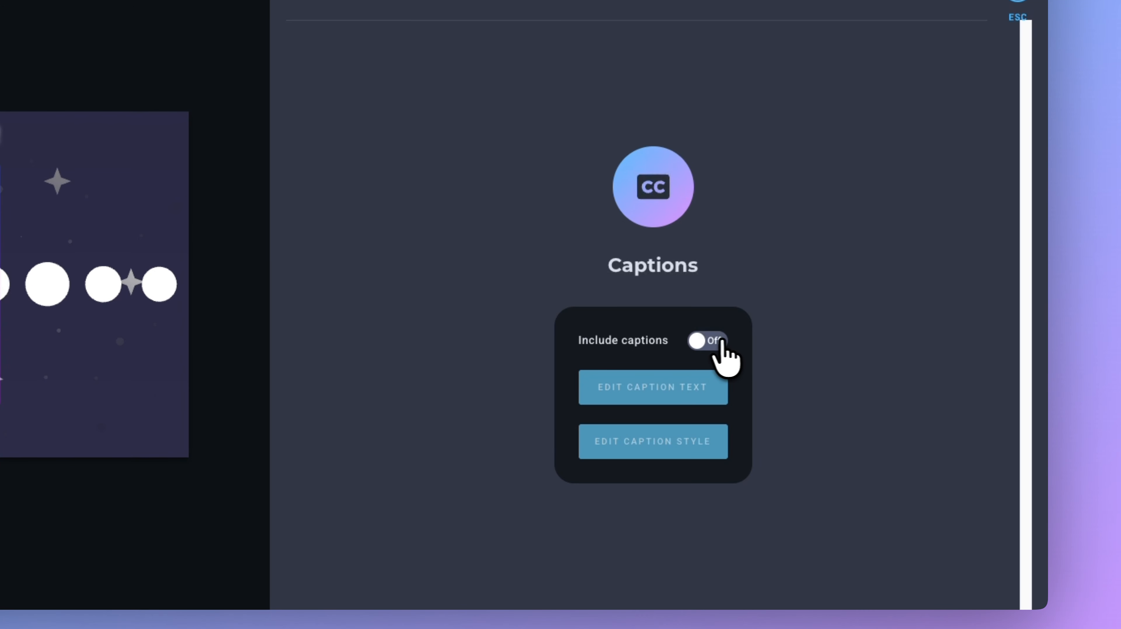
left_click(722, 341)
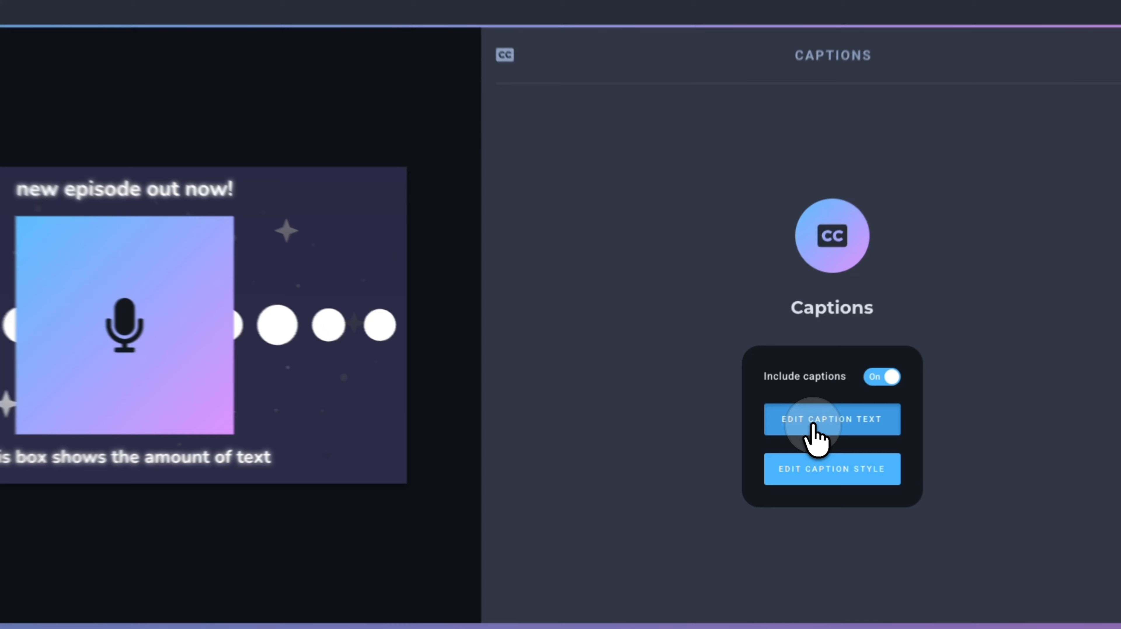
left_click(787, 422)
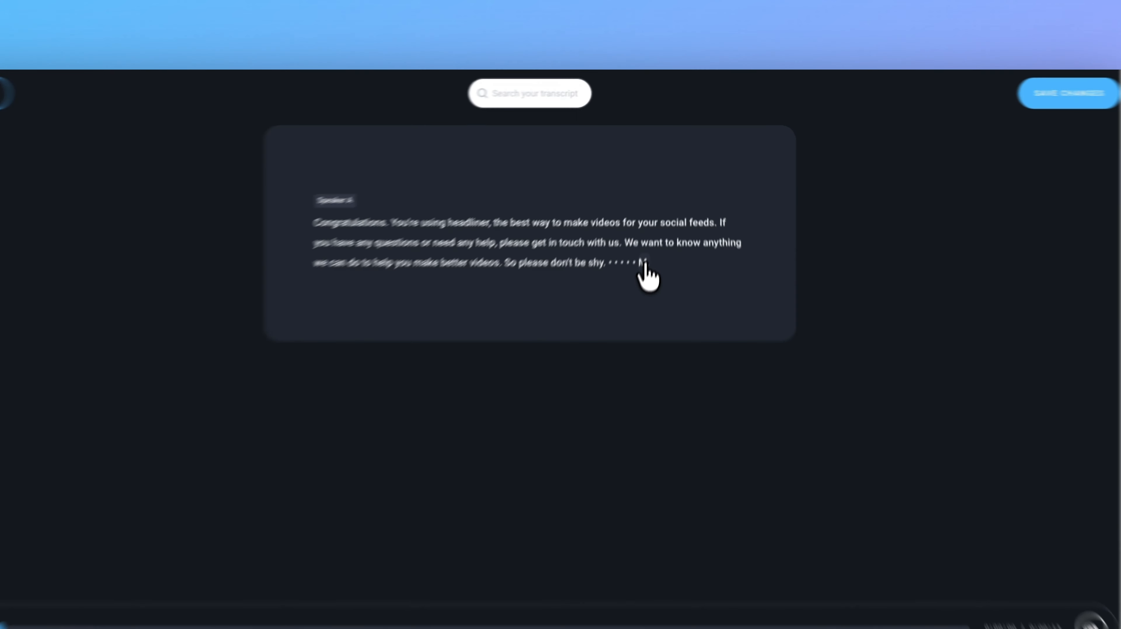
- Correct the last word of the transcript, "M.", to "Mmmhh."
left_click(645, 230)
left_click(655, 197)
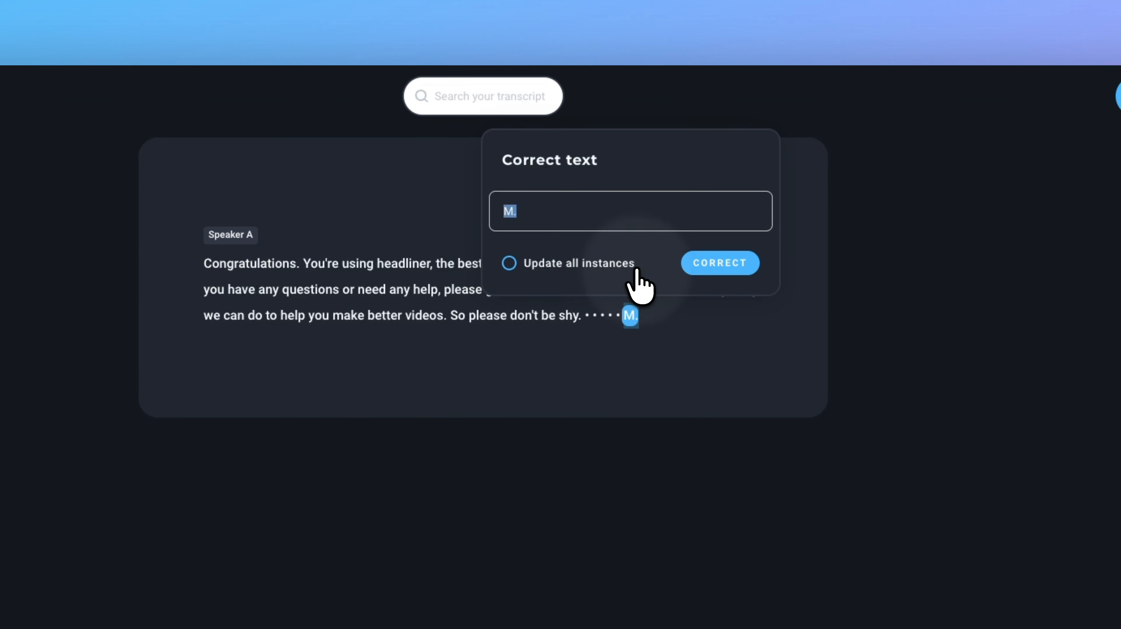
left_click(575, 222)
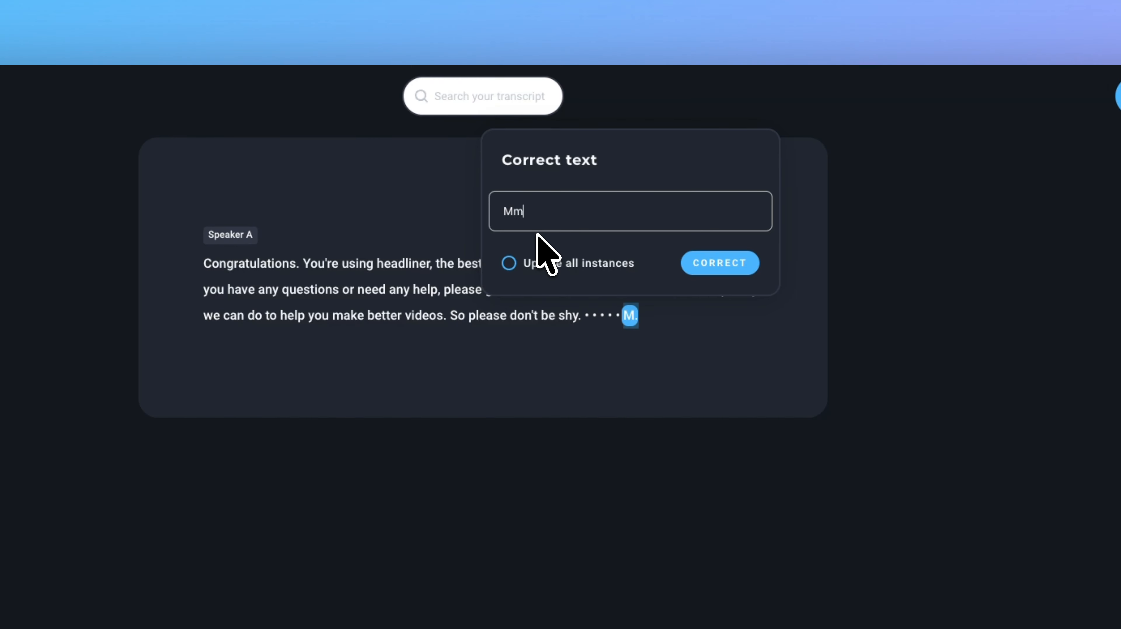
type("mmhh.")
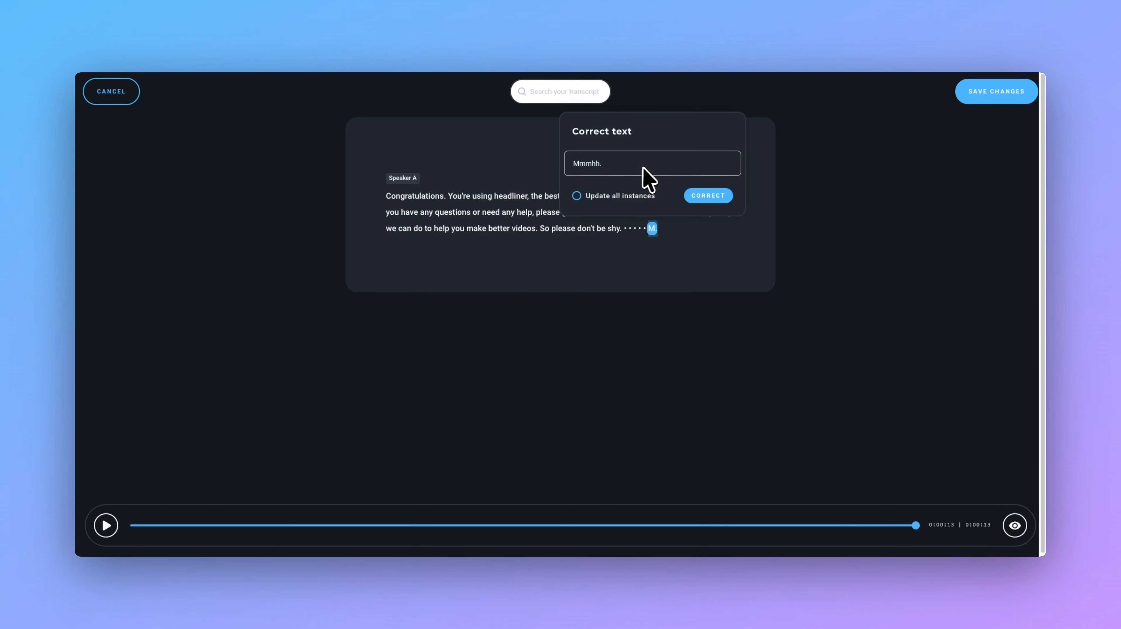
left_click(707, 195)
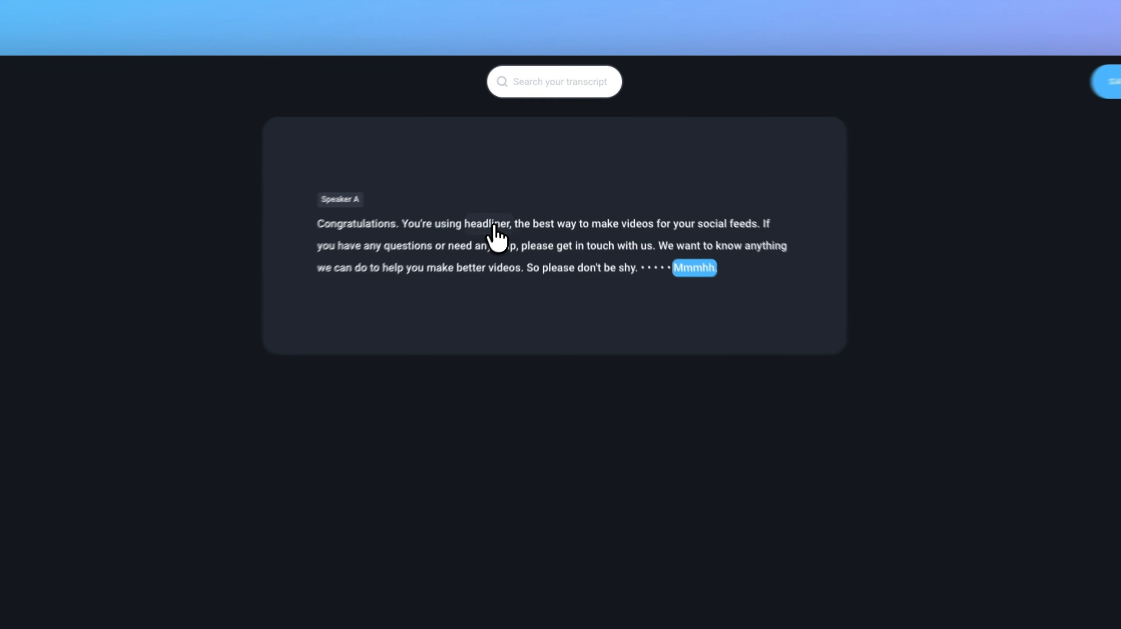
- Correct "headliner," to "Headliner," in the transcript, save the changes and leave the caption options
left_click(511, 196)
left_click(516, 164)
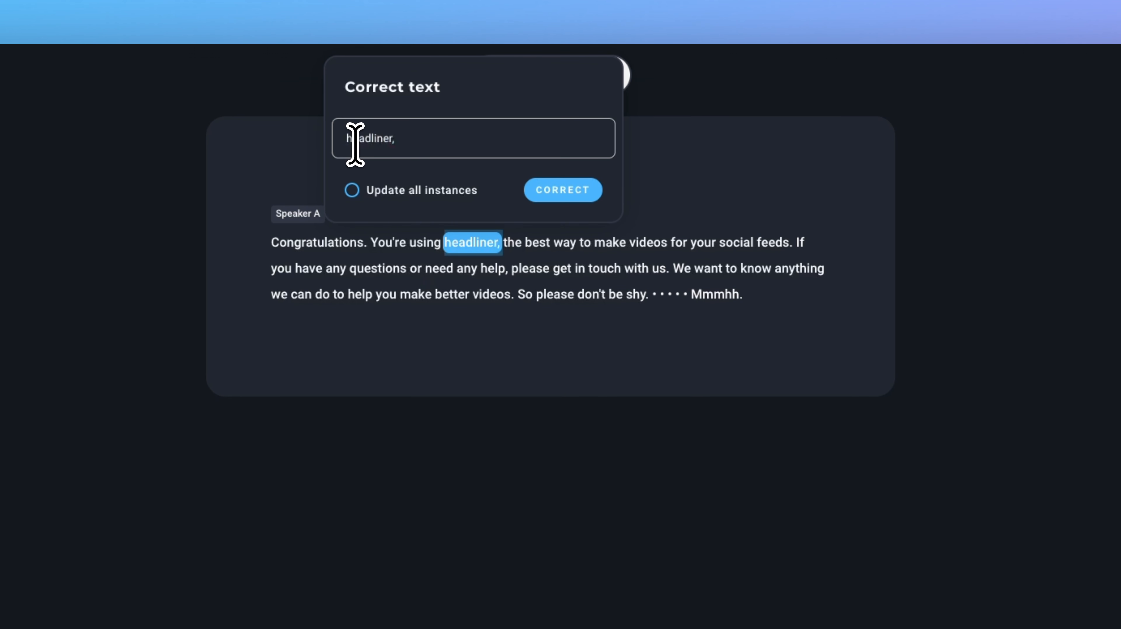
key("Return")
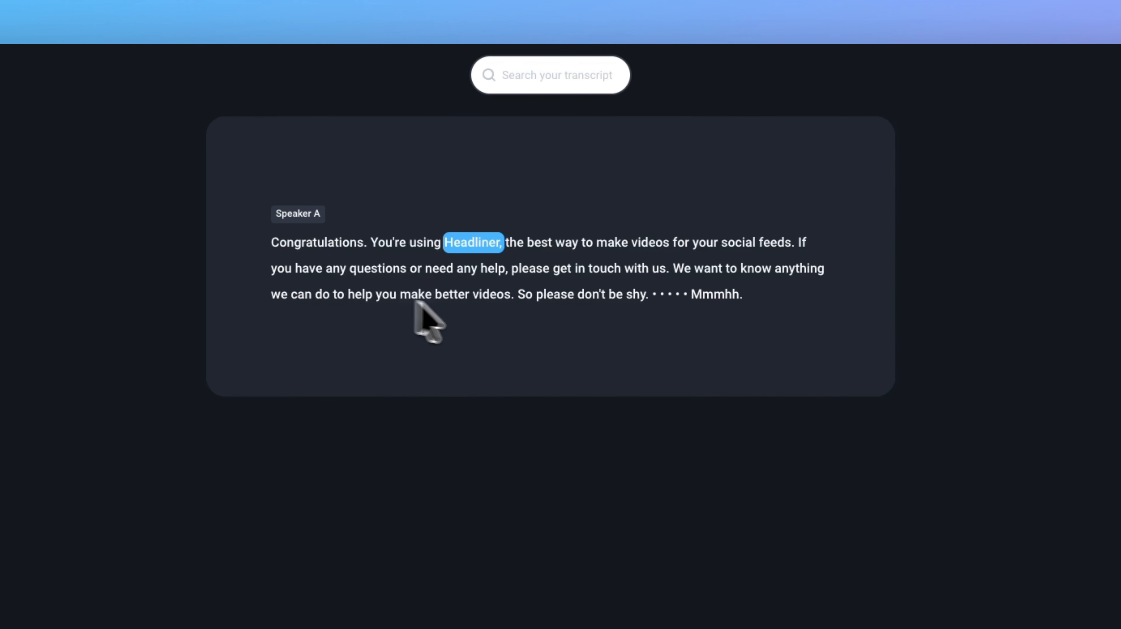
left_click(953, 125)
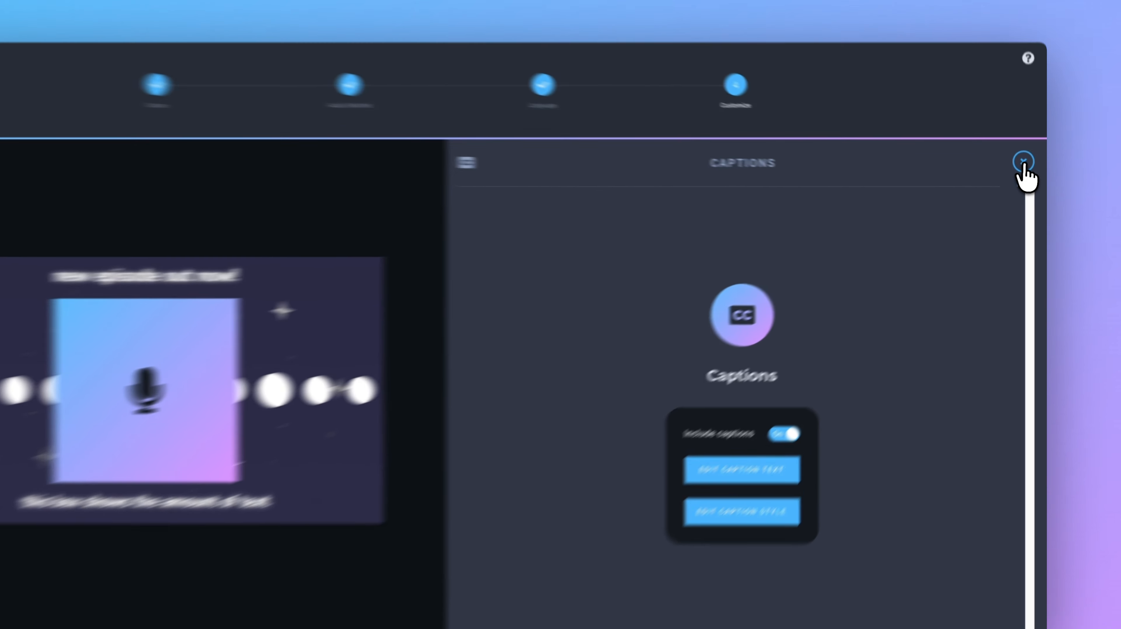
left_click(1027, 168)
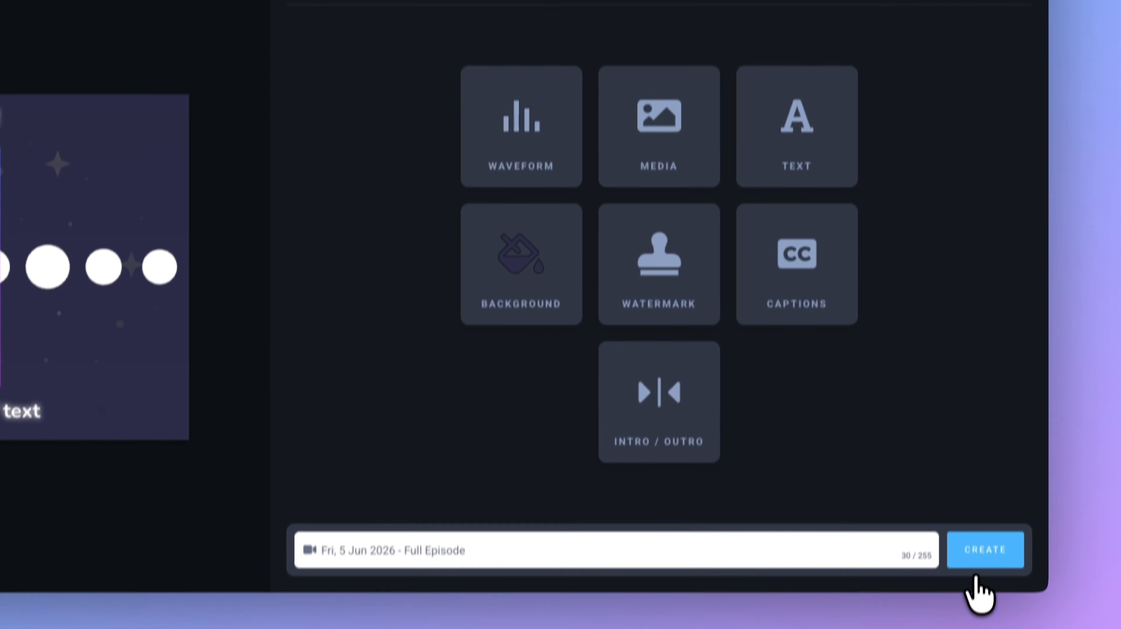
- Create the full-episode audiogram project with its existing title and open the projects list
left_click(984, 556)
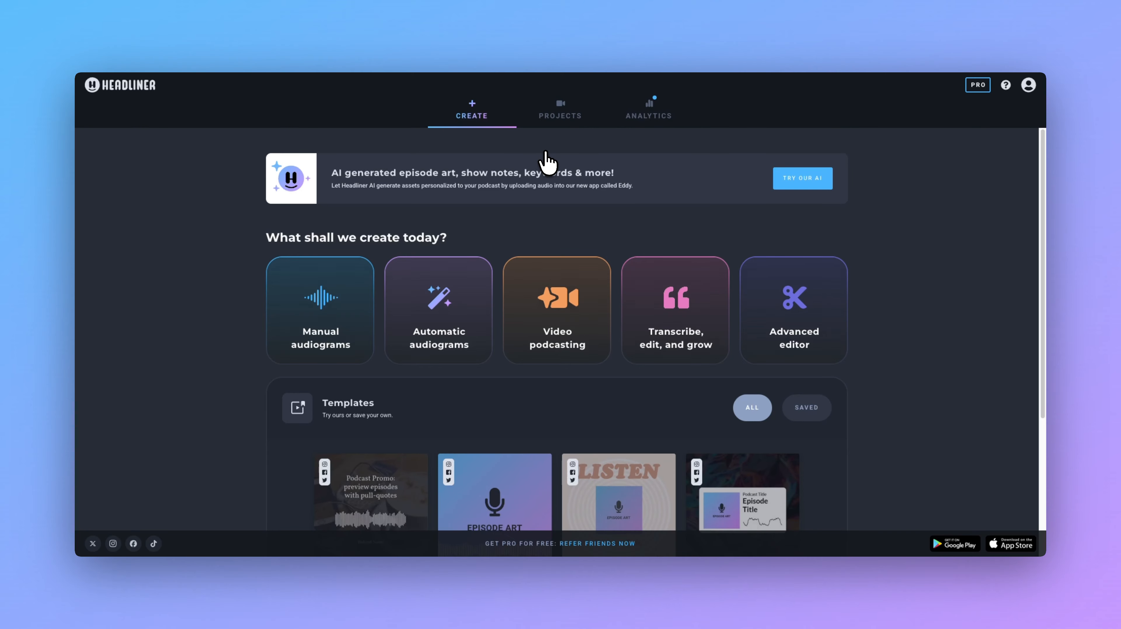
left_click(564, 114)
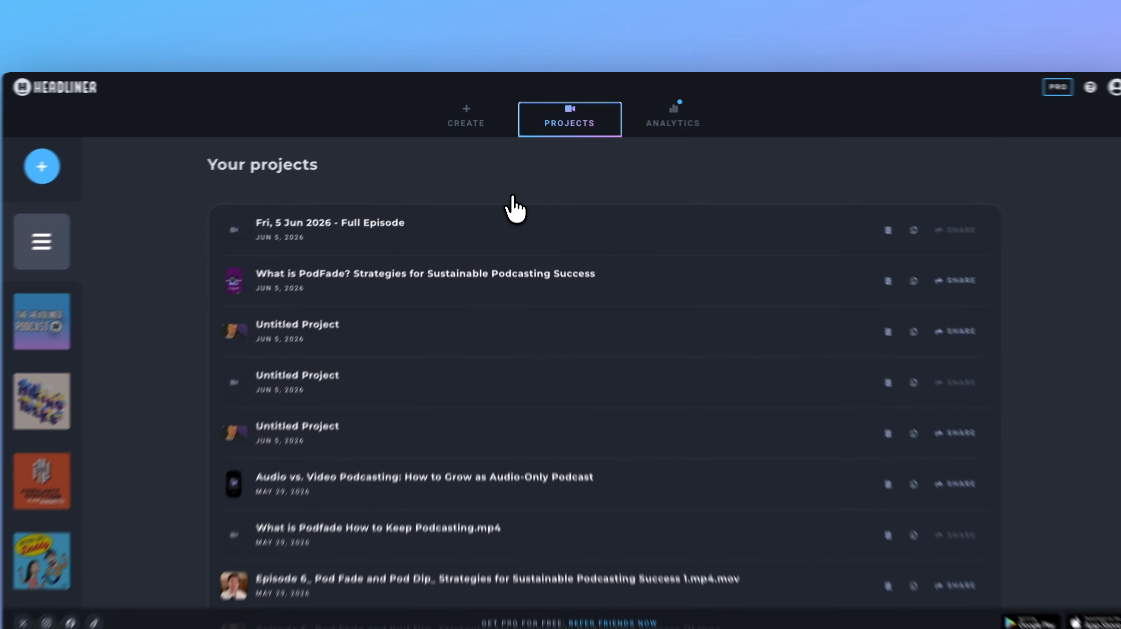
- Open the third Untitled Project dated Jun 5, 2026 from the projects list for transcript editing
scroll(513, 211, "down", 3)
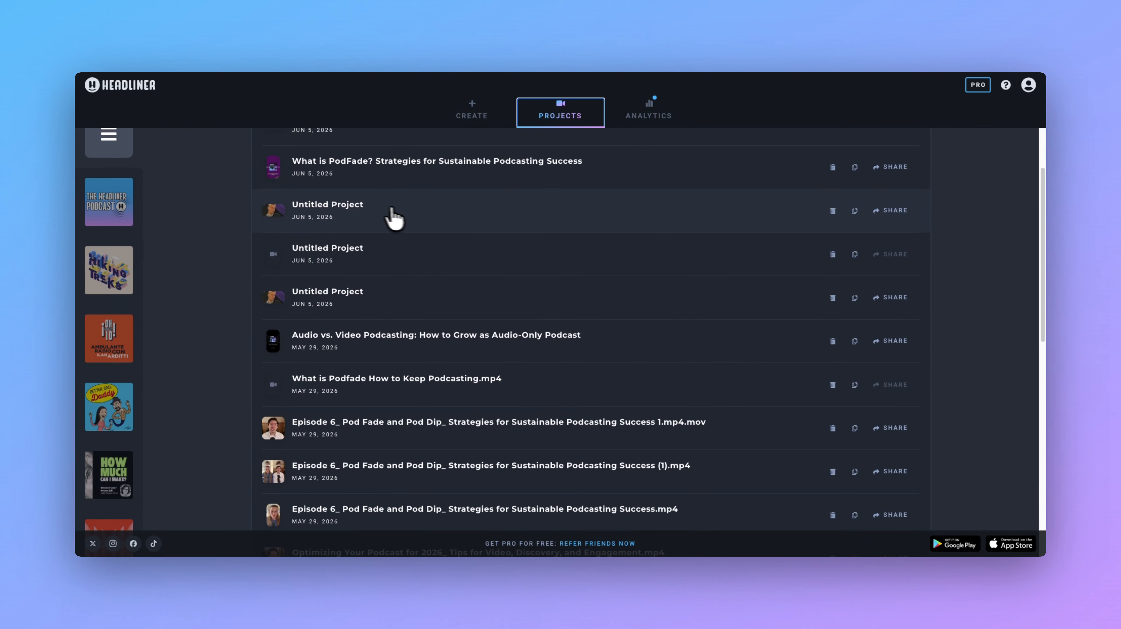
left_click(362, 282)
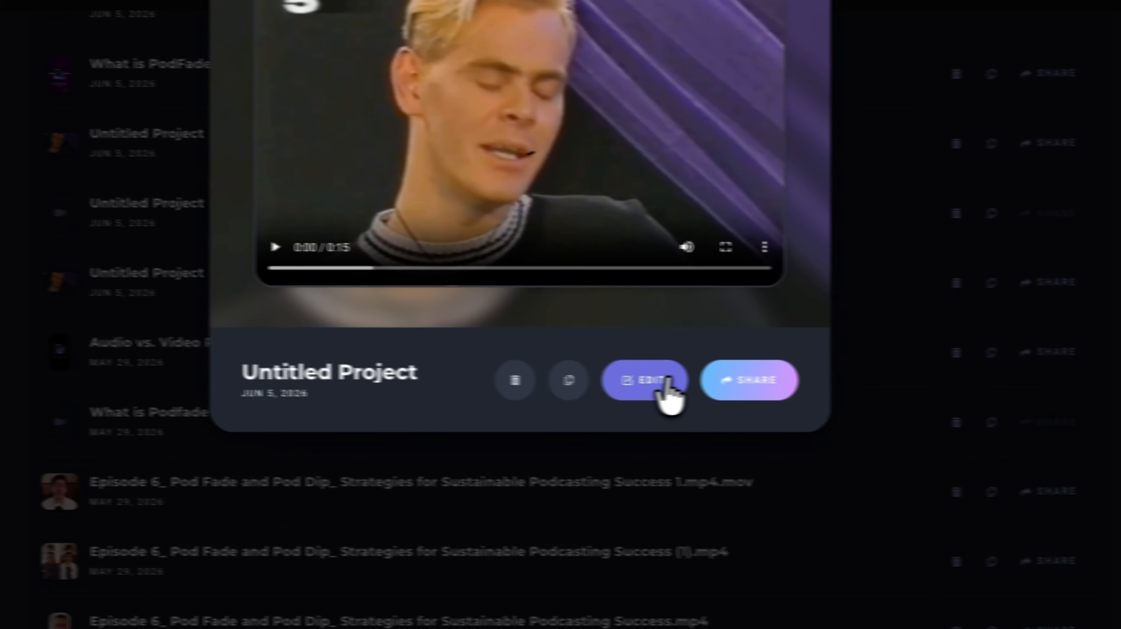
left_click(782, 387)
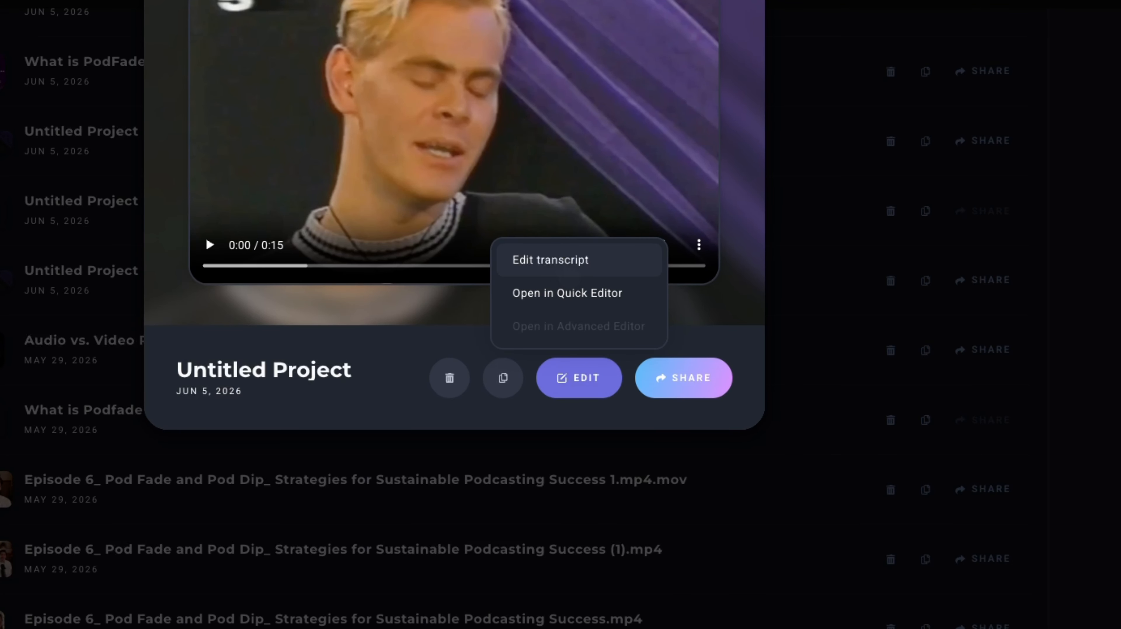
left_click(567, 260)
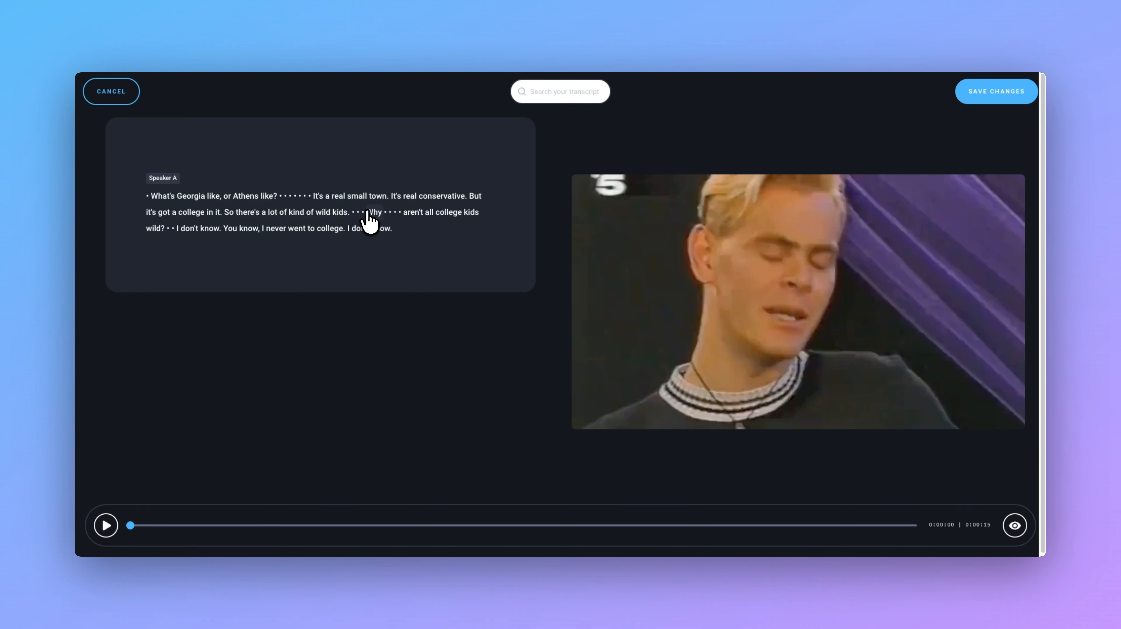
- Correct "college" in "aren't all college kids" to "College" in the transcript
double_click(439, 213)
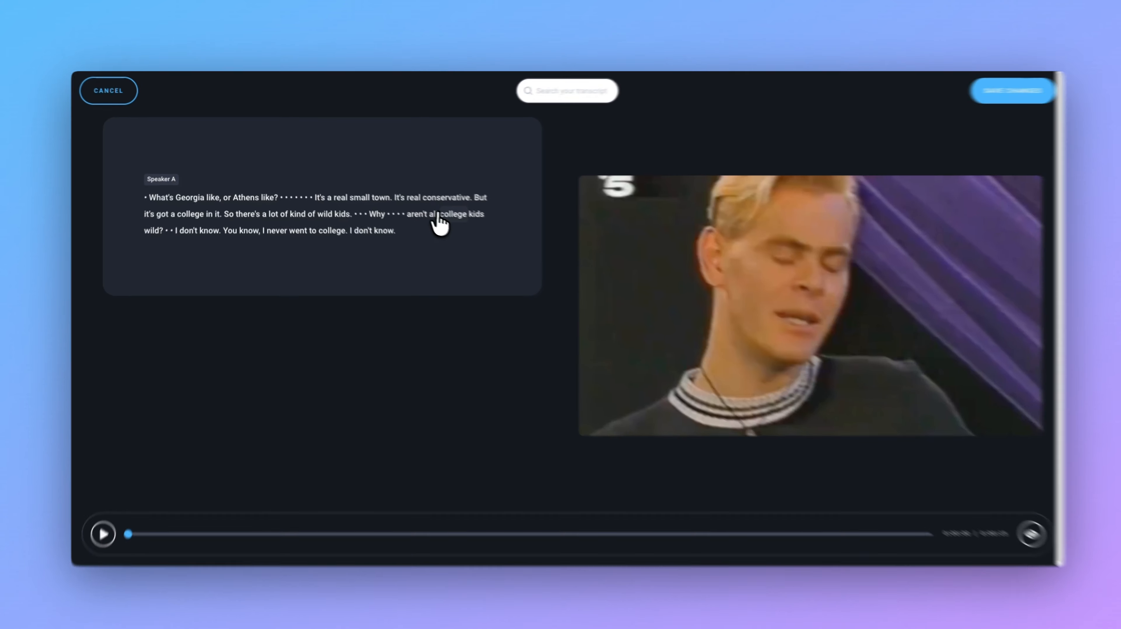
left_click(442, 184)
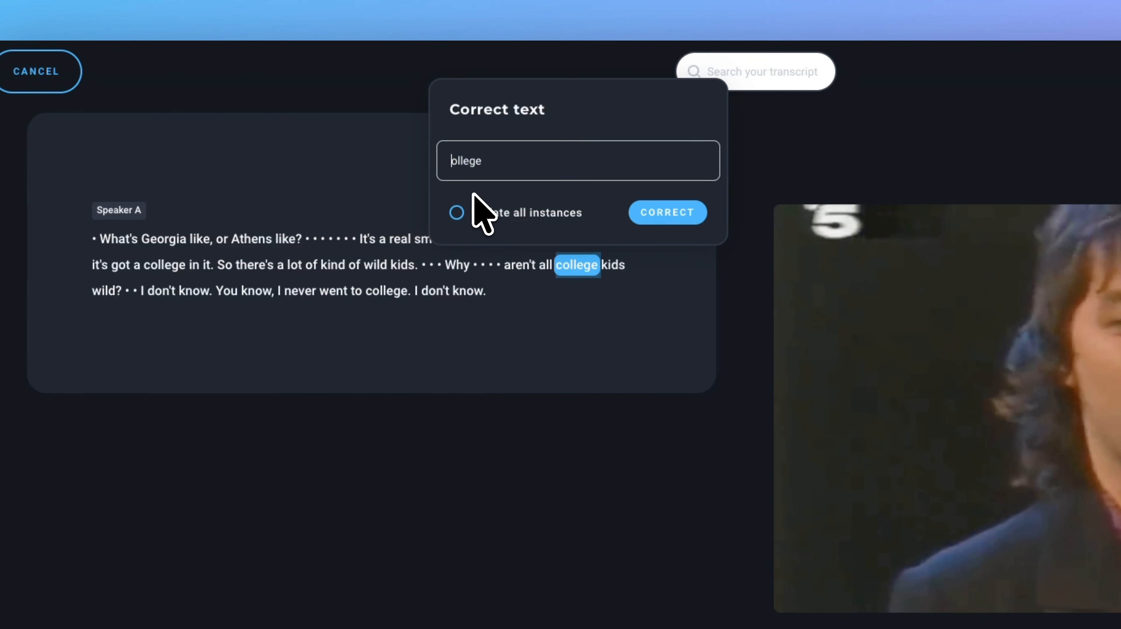
left_click(634, 218)
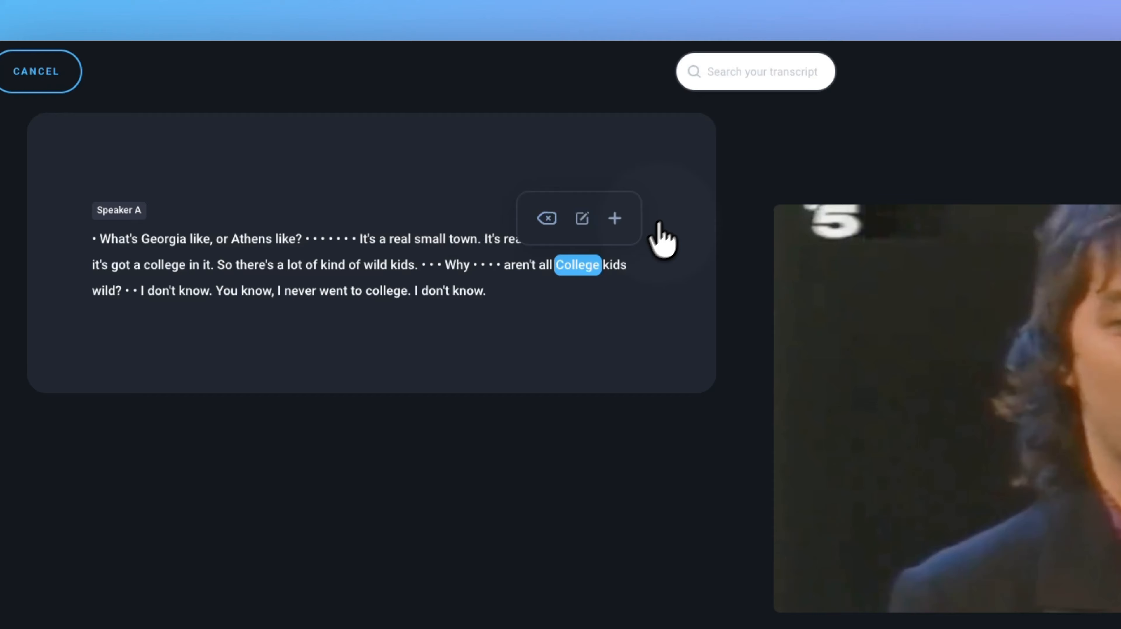
- Correct the word "kids" following "College" to "Kids" in the transcript
left_click(613, 267)
left_click(619, 218)
left_click(495, 159)
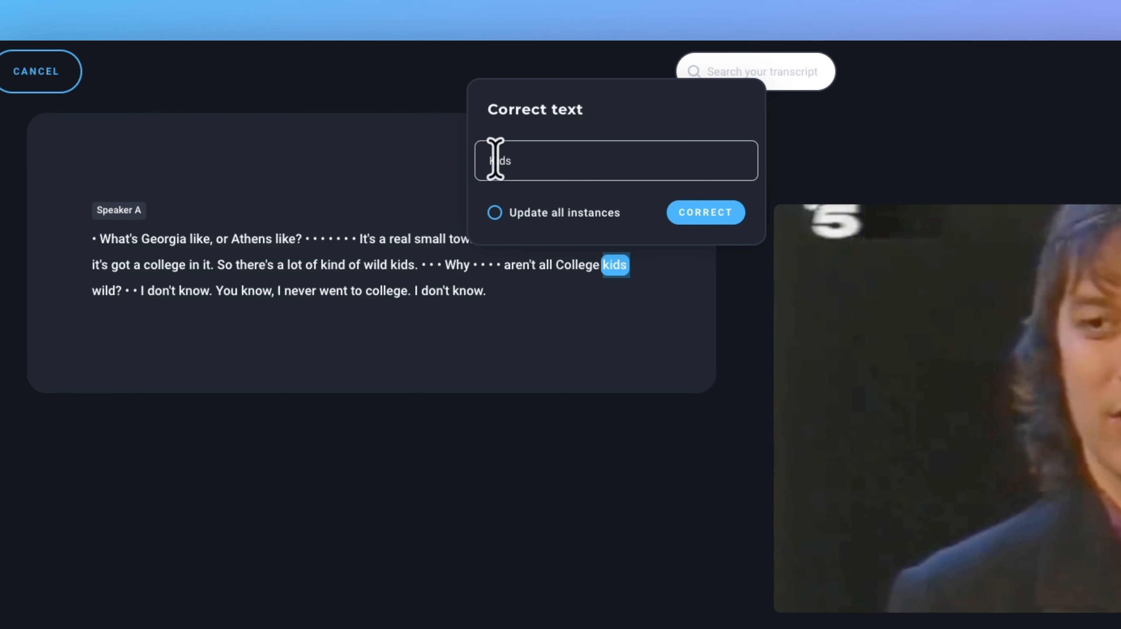
type("K")
key("Delete")
left_click(709, 213)
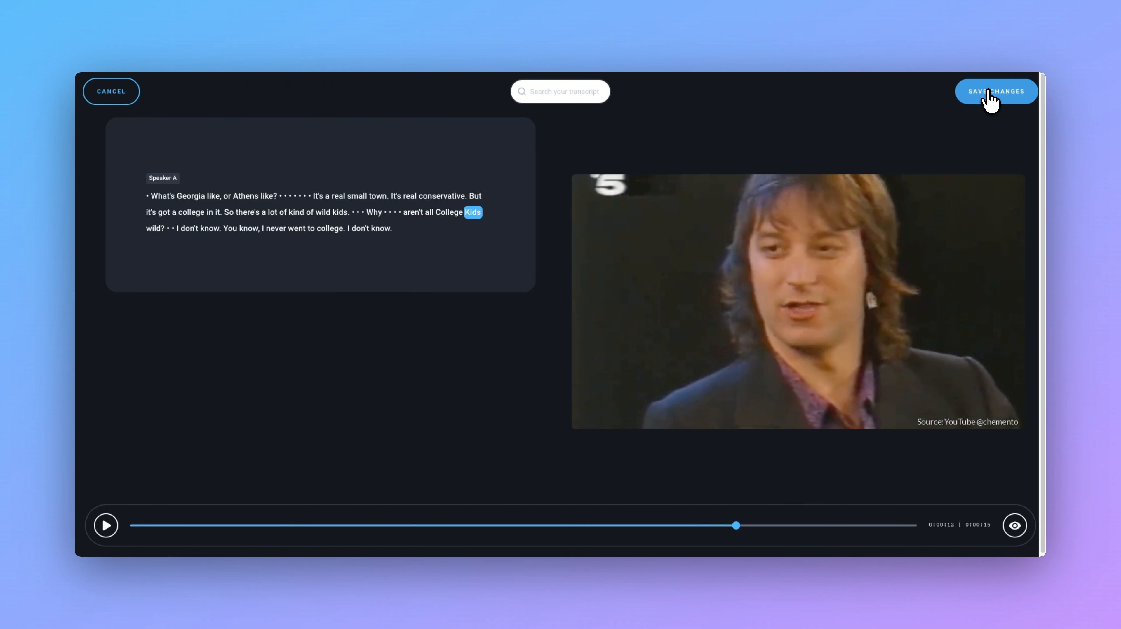
- Save the transcript changes, close the project preview and return to the Create page
left_click(989, 106)
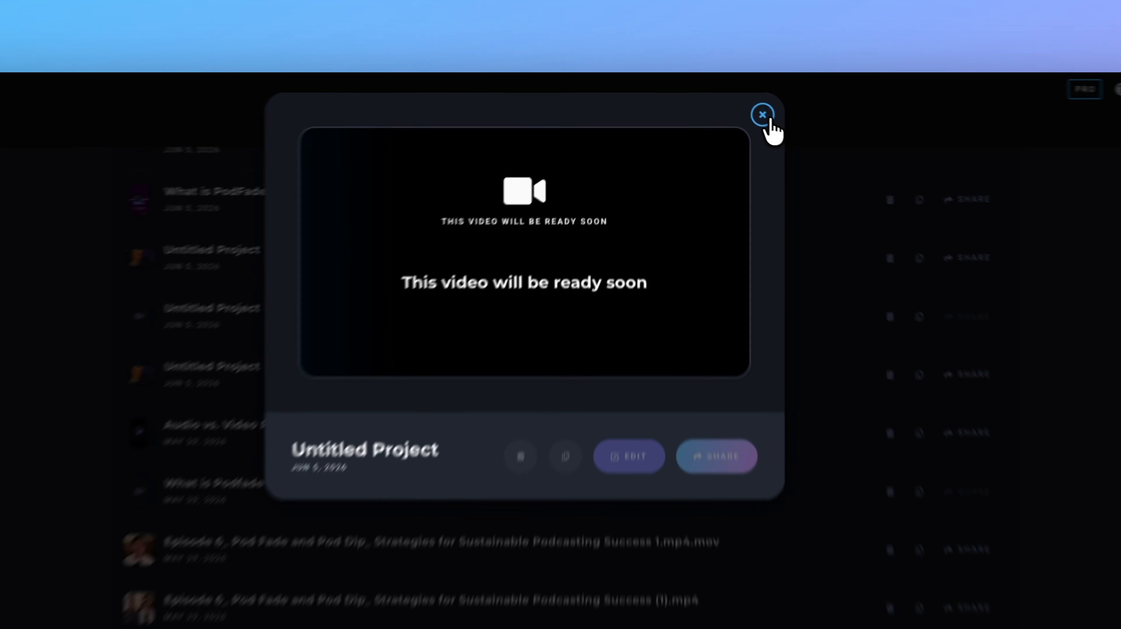
left_click(738, 104)
left_click(148, 95)
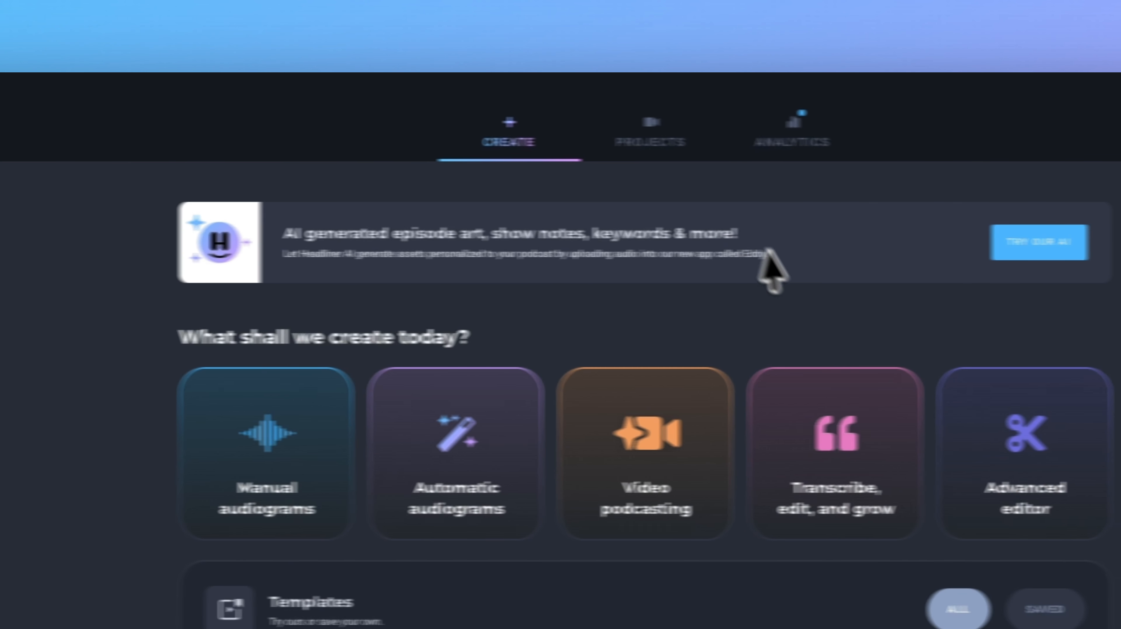